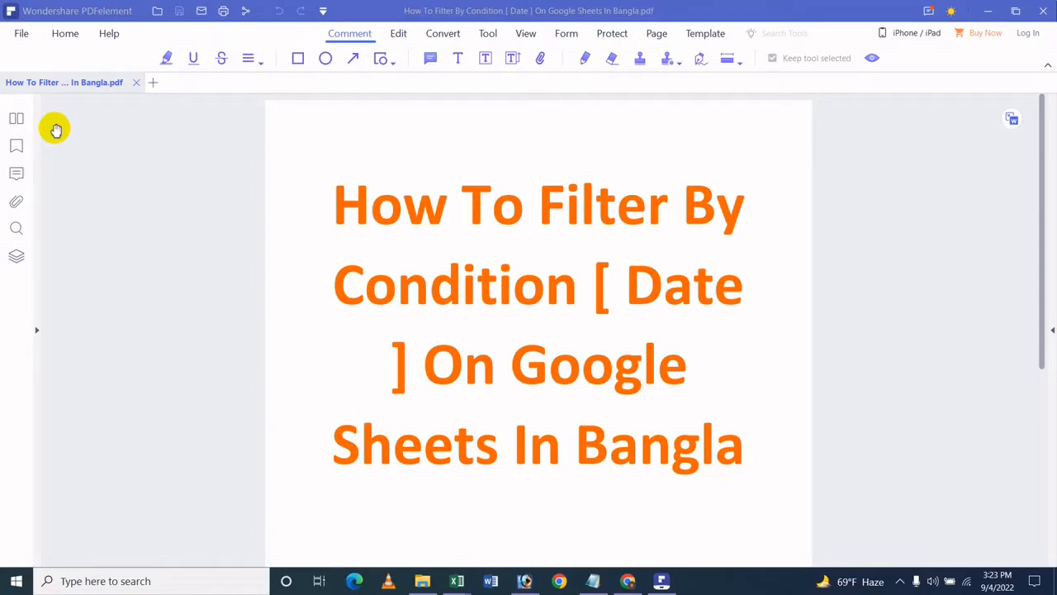
# Step: Switch from the PDF to the Google Sheets spreadsheet in the browser and create a filter on the sales table
pyautogui.click(991, 10)
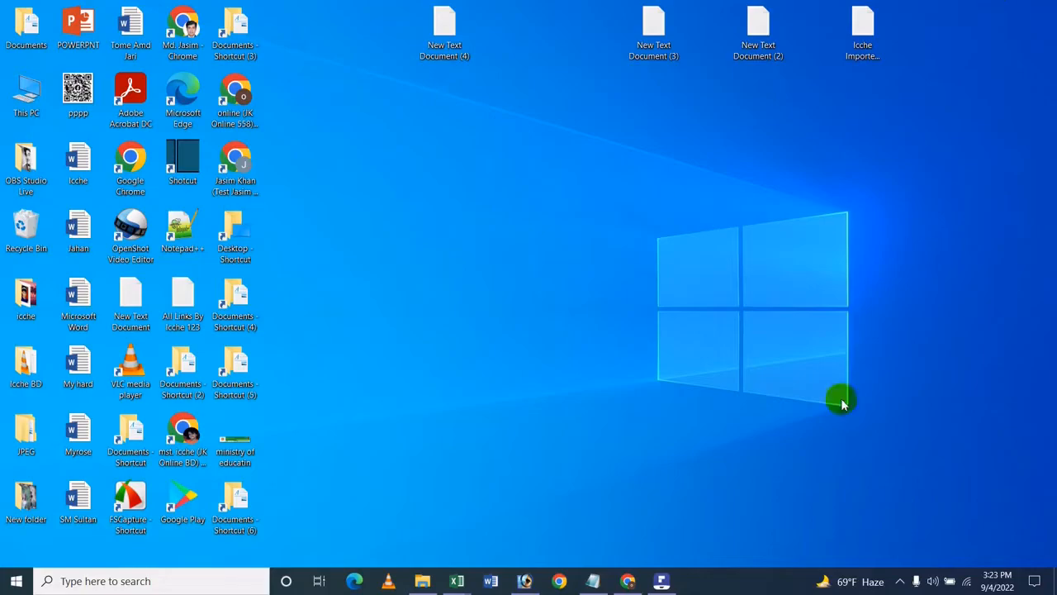
pyautogui.click(627, 581)
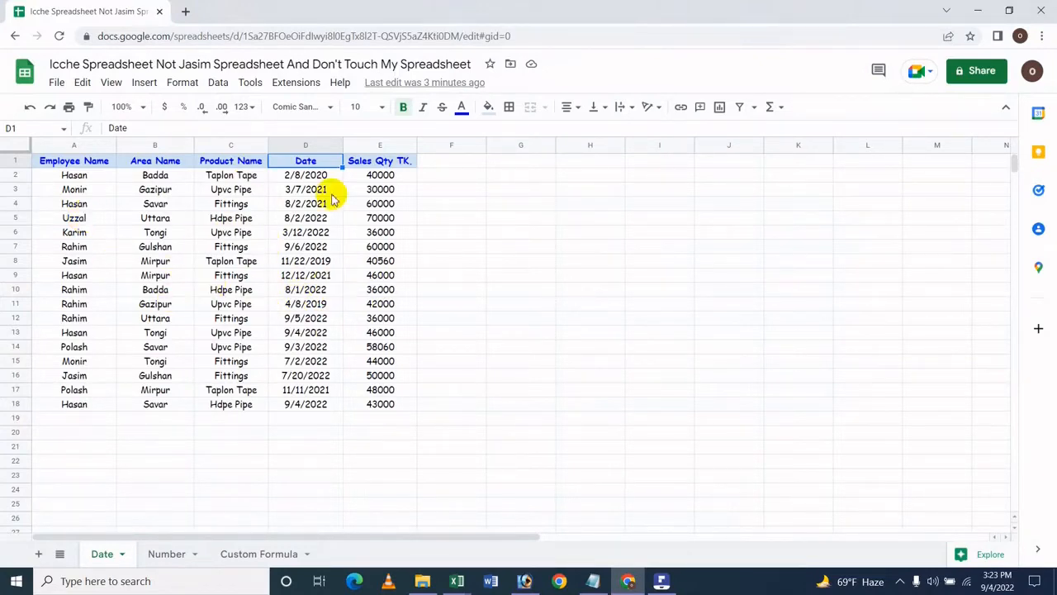
pyautogui.click(291, 249)
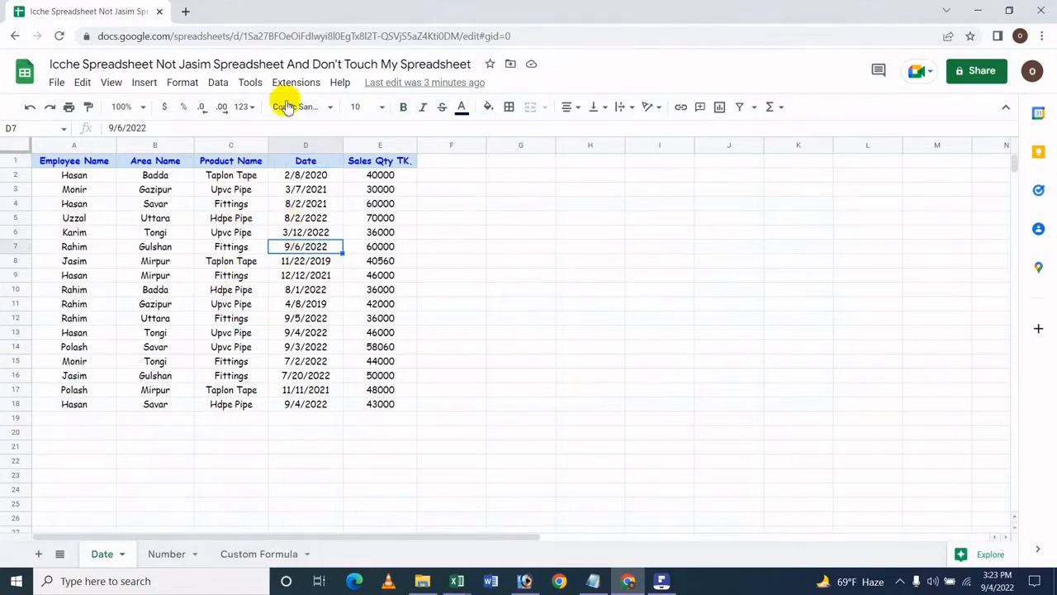
pyautogui.click(219, 83)
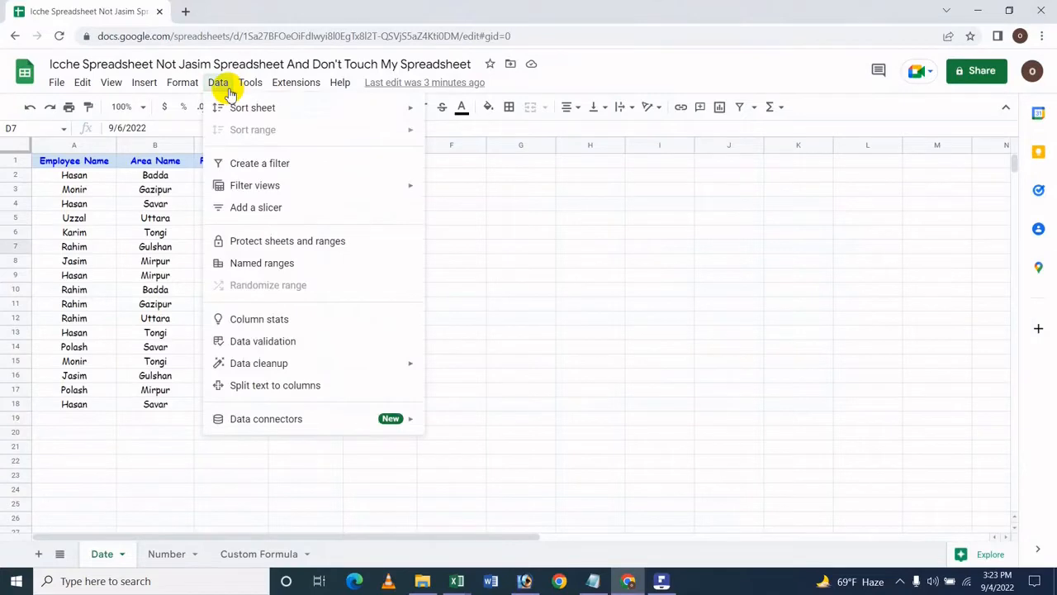
pyautogui.click(295, 163)
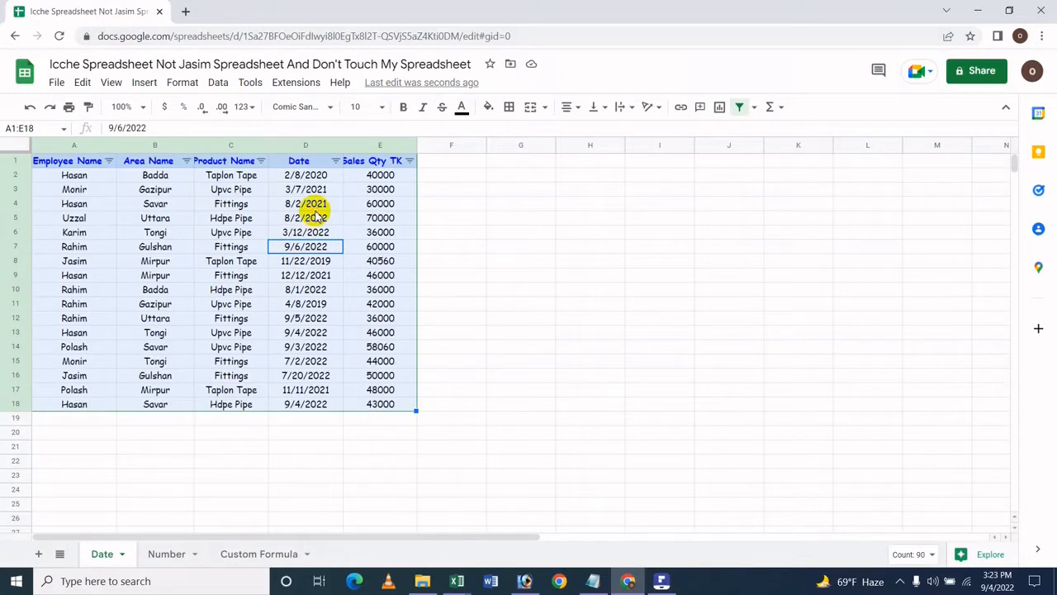
# Step: Open the Date column's filter menu and set its filter by condition to Date is
pyautogui.click(316, 206)
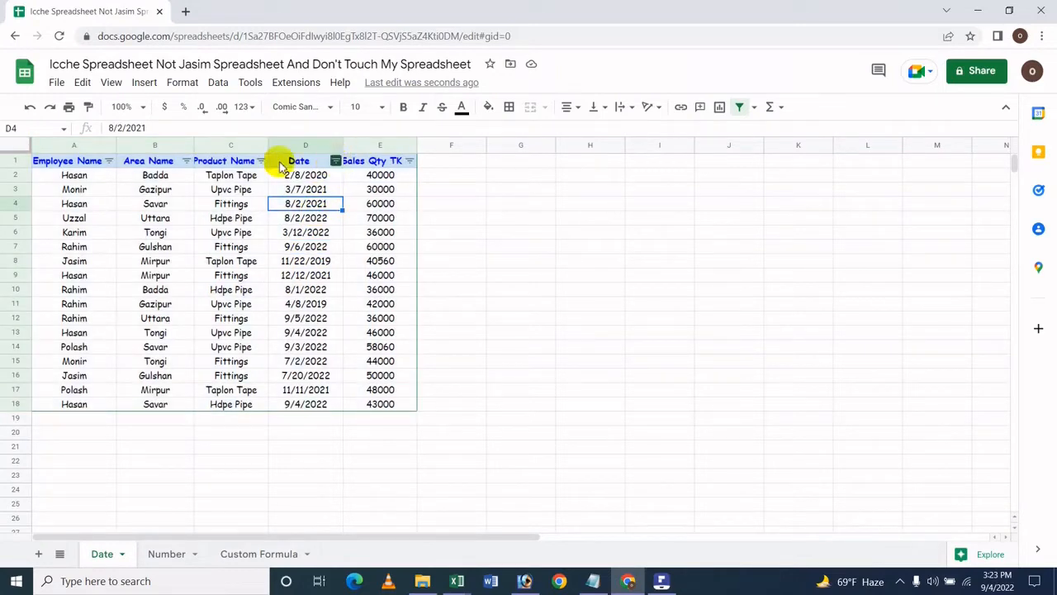
pyautogui.click(335, 160)
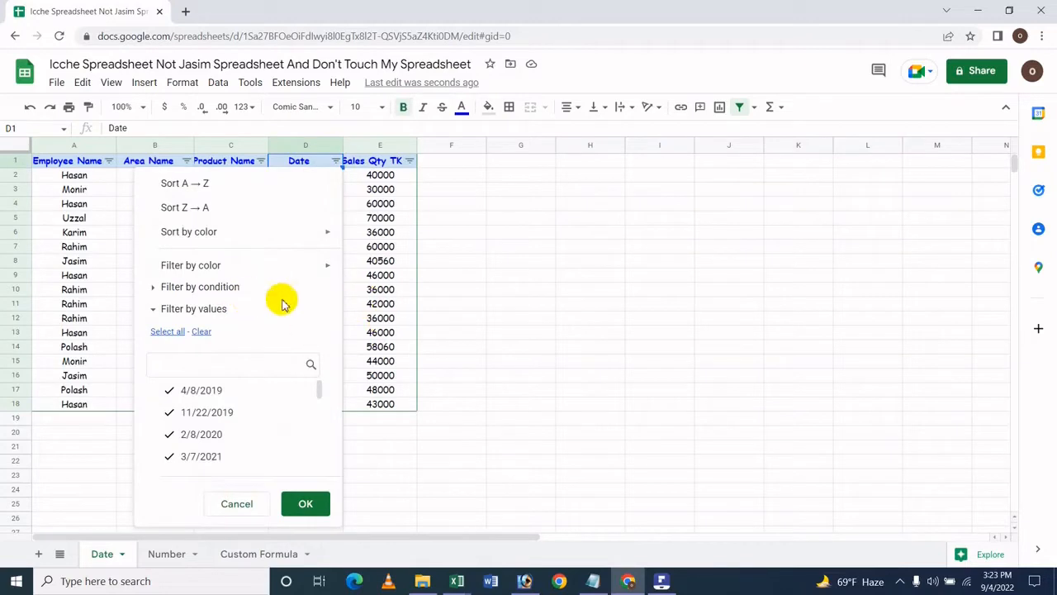
pyautogui.click(208, 286)
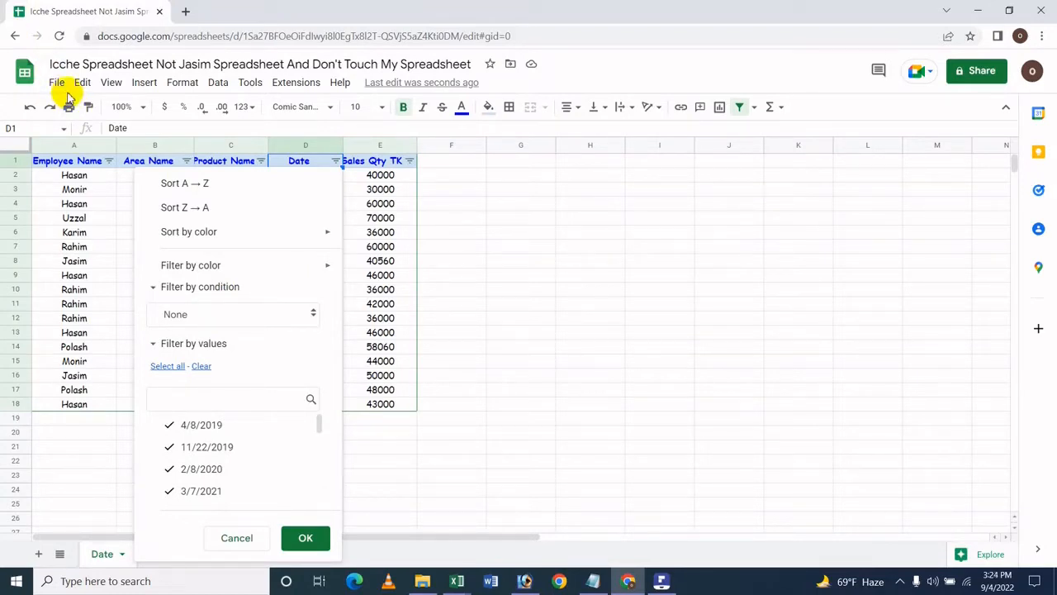
pyautogui.click(195, 326)
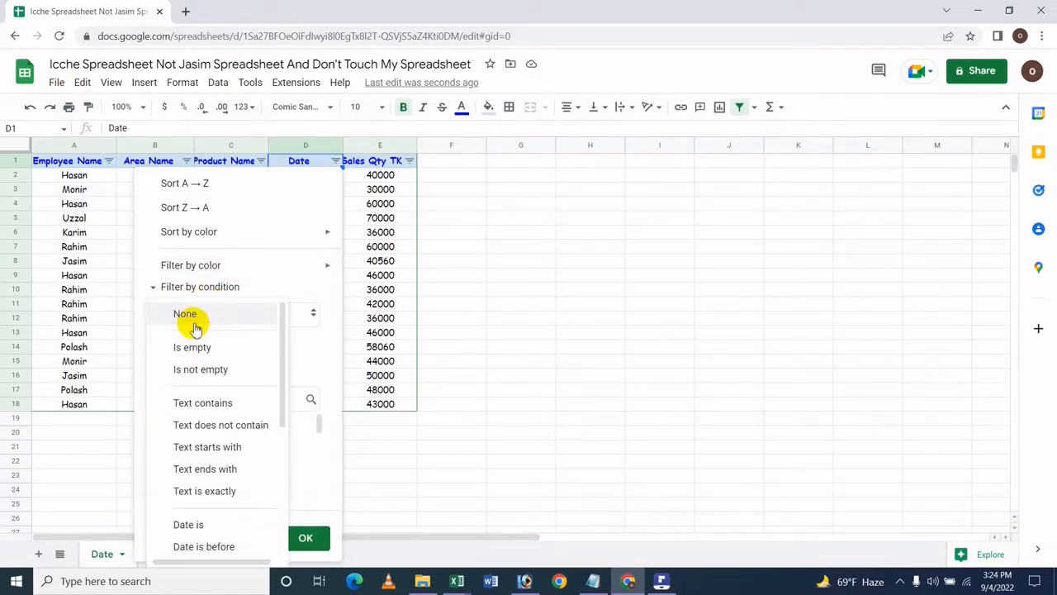
pyautogui.scroll(-3, 188, 397)
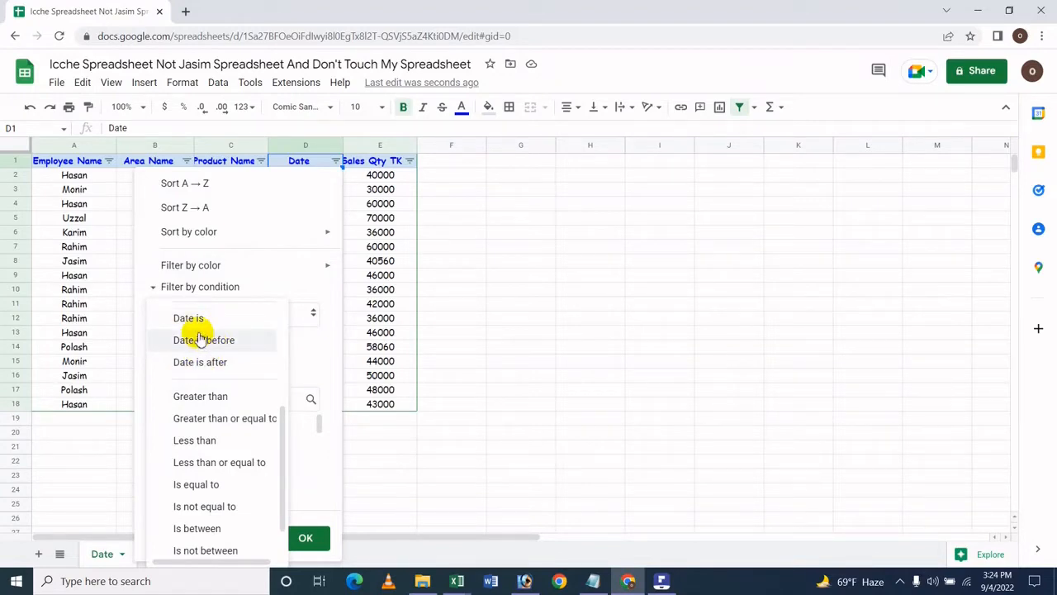
pyautogui.scroll(3, 198, 338)
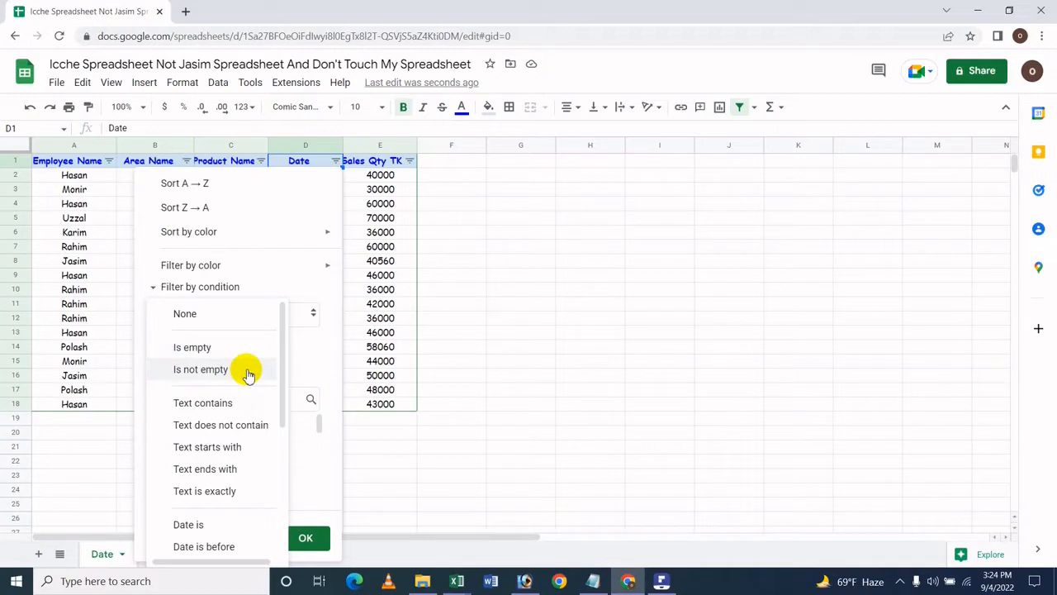
pyautogui.scroll(-2, 247, 374)
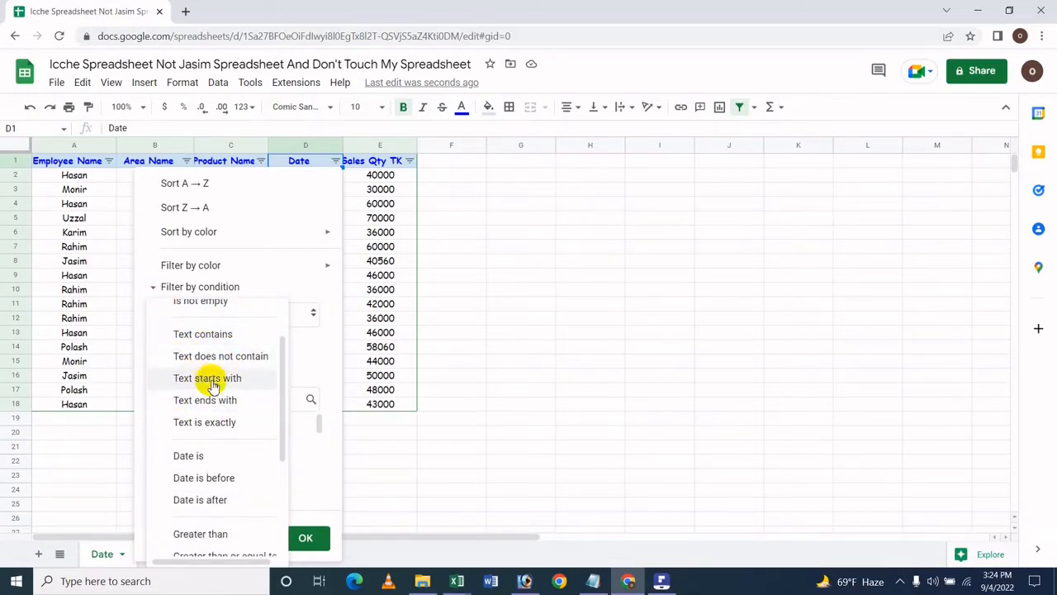
pyautogui.scroll(-4, 208, 378)
pyautogui.scroll(2, 208, 384)
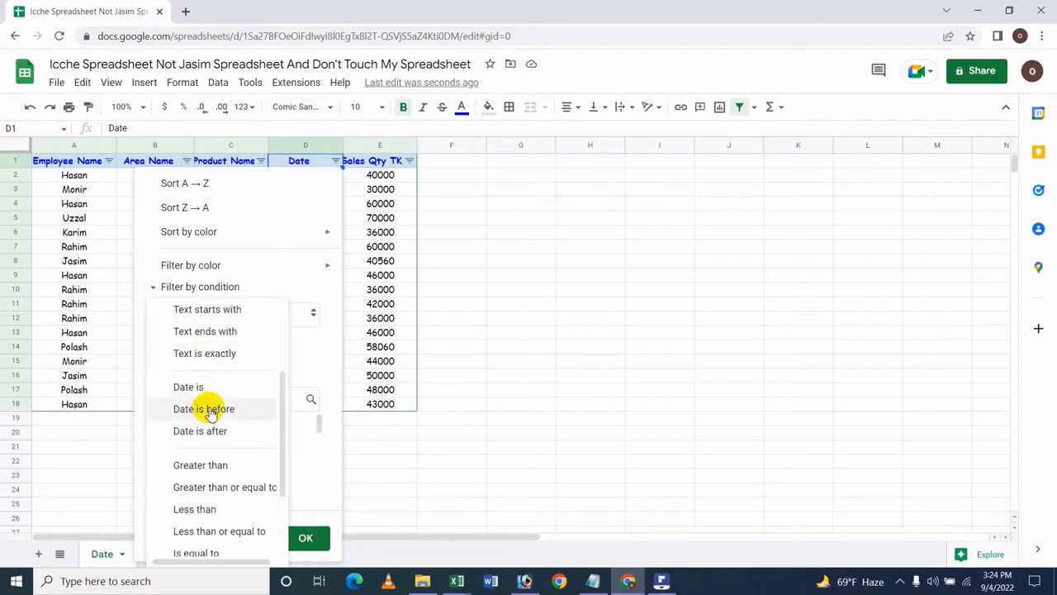
pyautogui.click(216, 388)
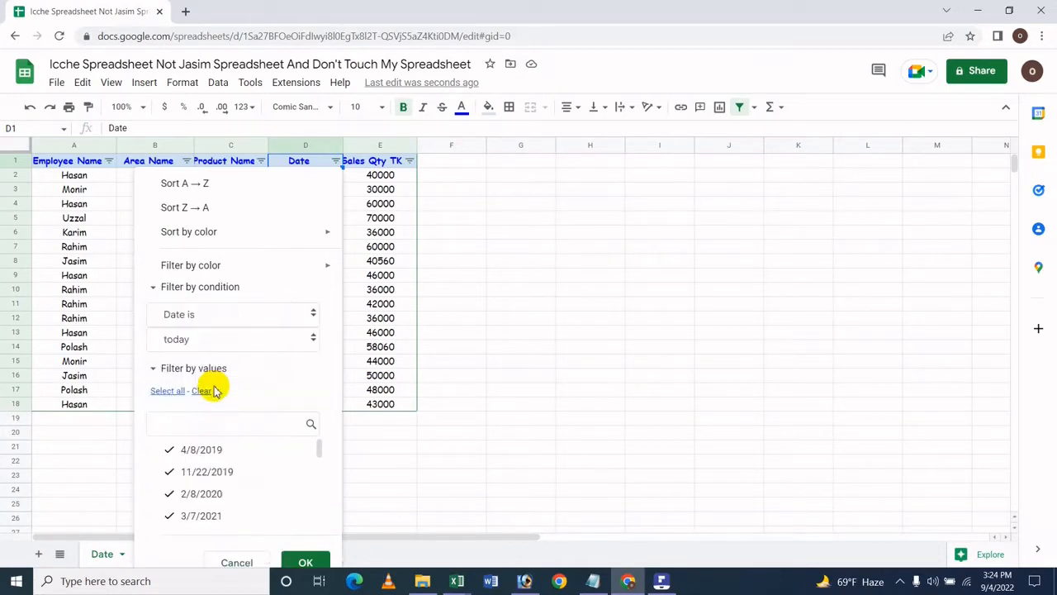
# Step: Choose today as the date condition and apply the Date column filter
pyautogui.click(192, 343)
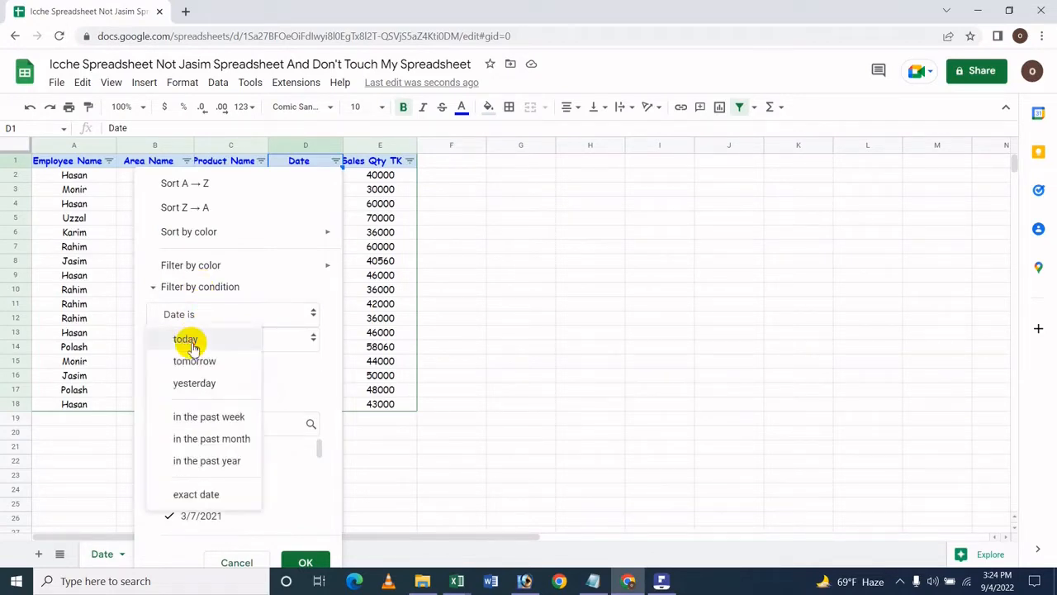
pyautogui.click(189, 338)
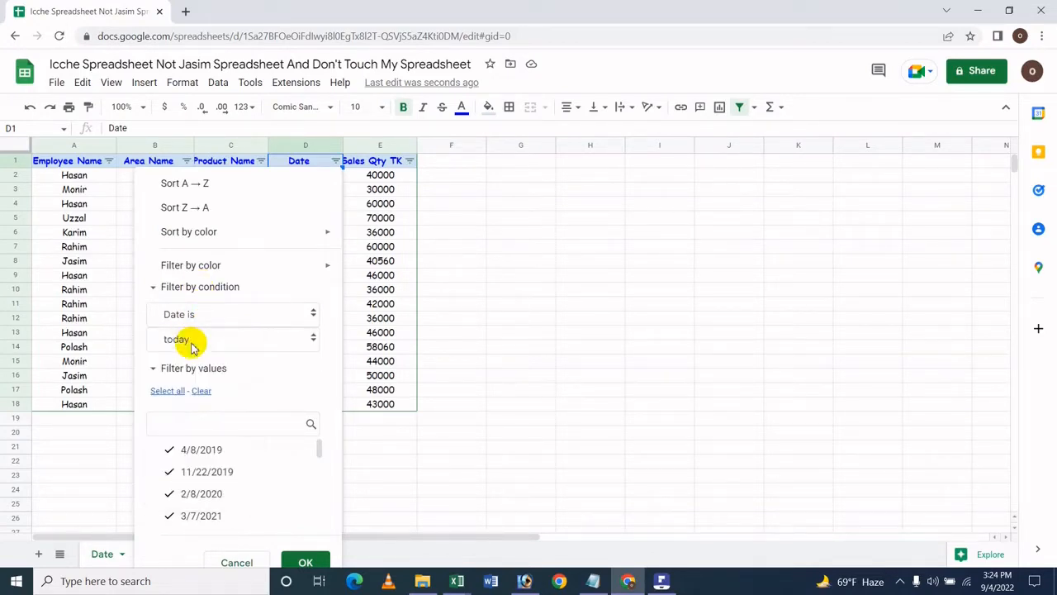
pyautogui.click(304, 559)
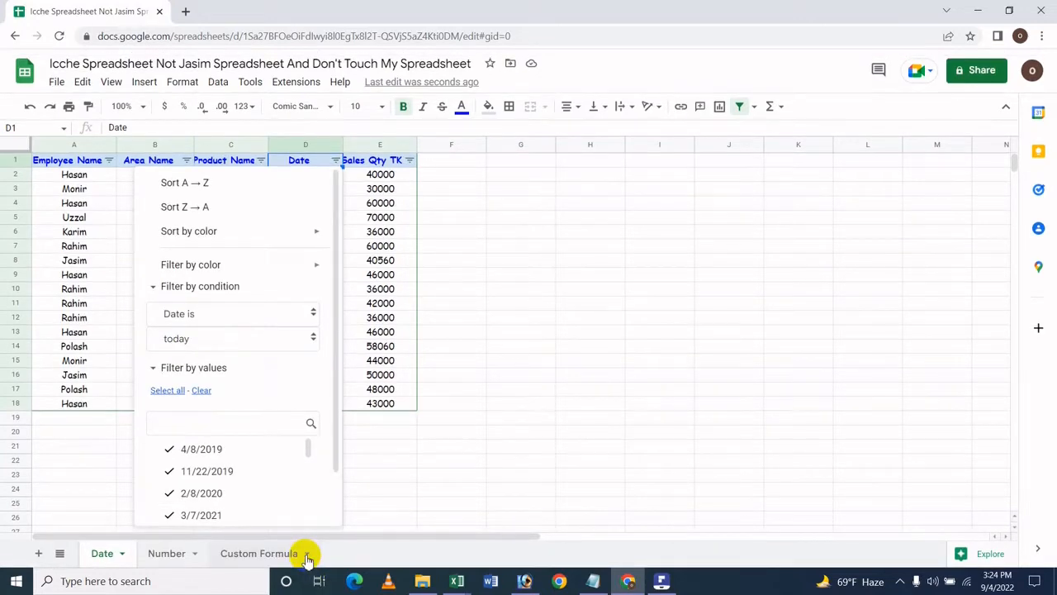
pyautogui.scroll(-1, 330, 472)
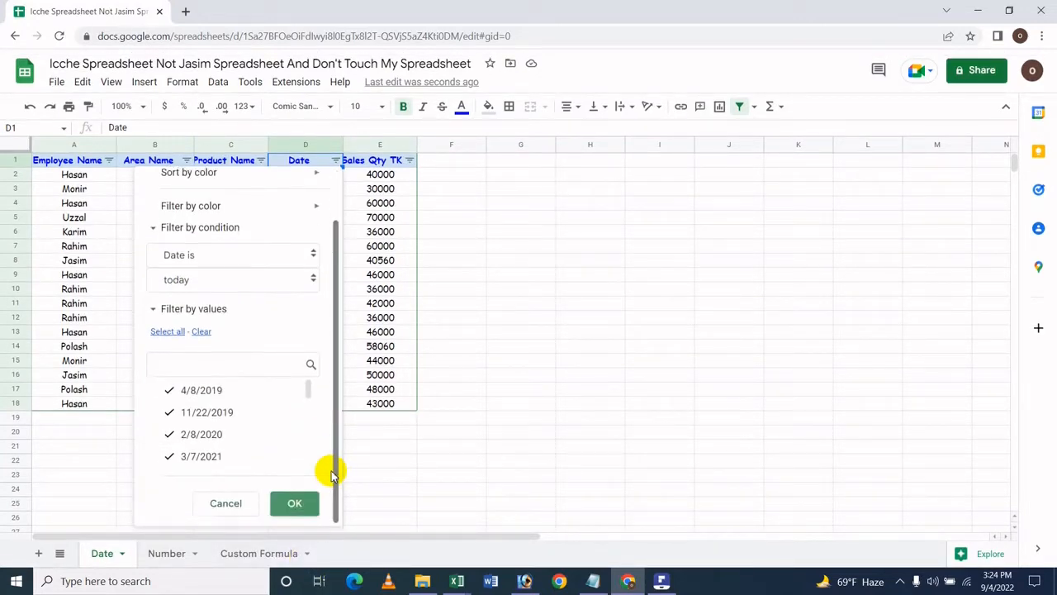
pyautogui.click(299, 503)
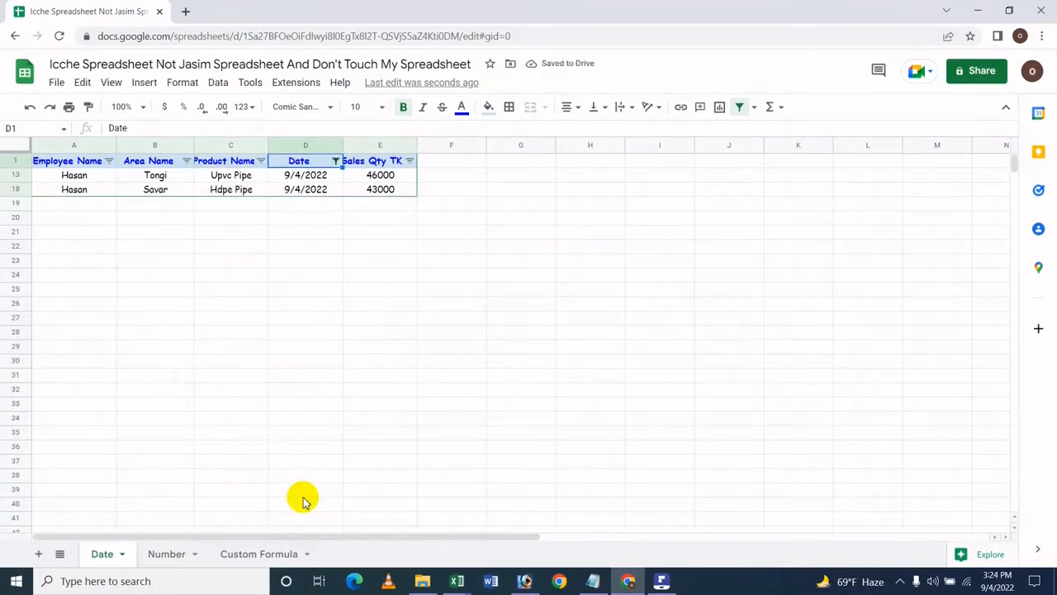
# Step: Change the Date column filter condition to tomorrow and apply it
pyautogui.click(202, 220)
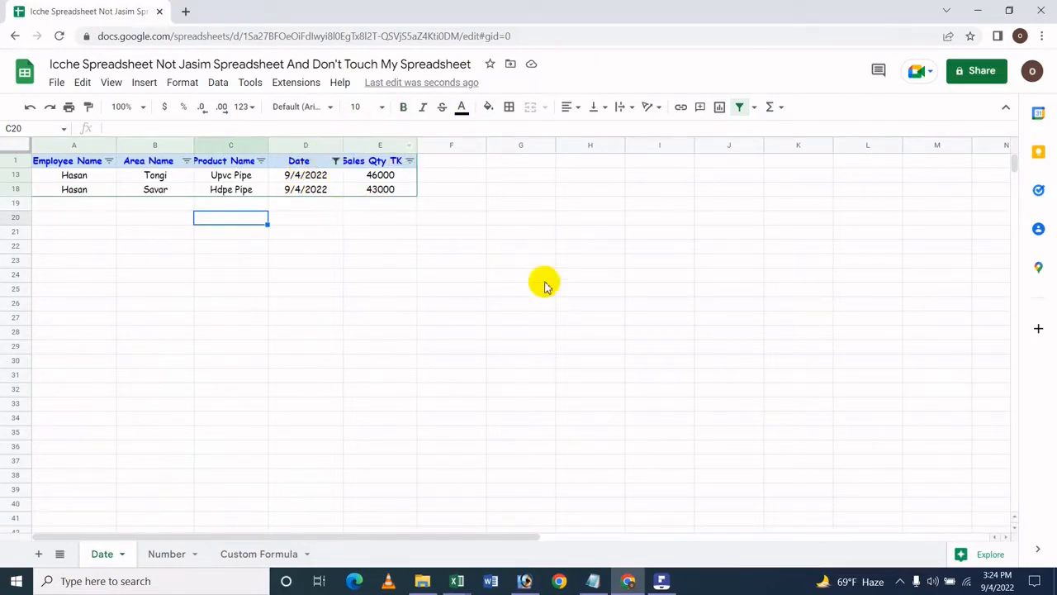
pyautogui.click(335, 160)
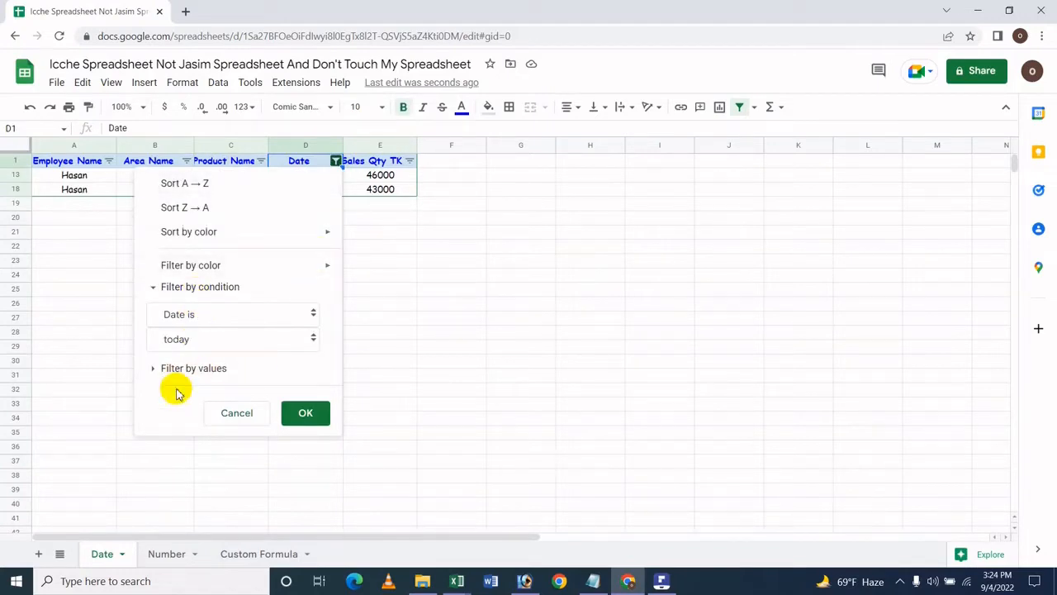
pyautogui.click(203, 341)
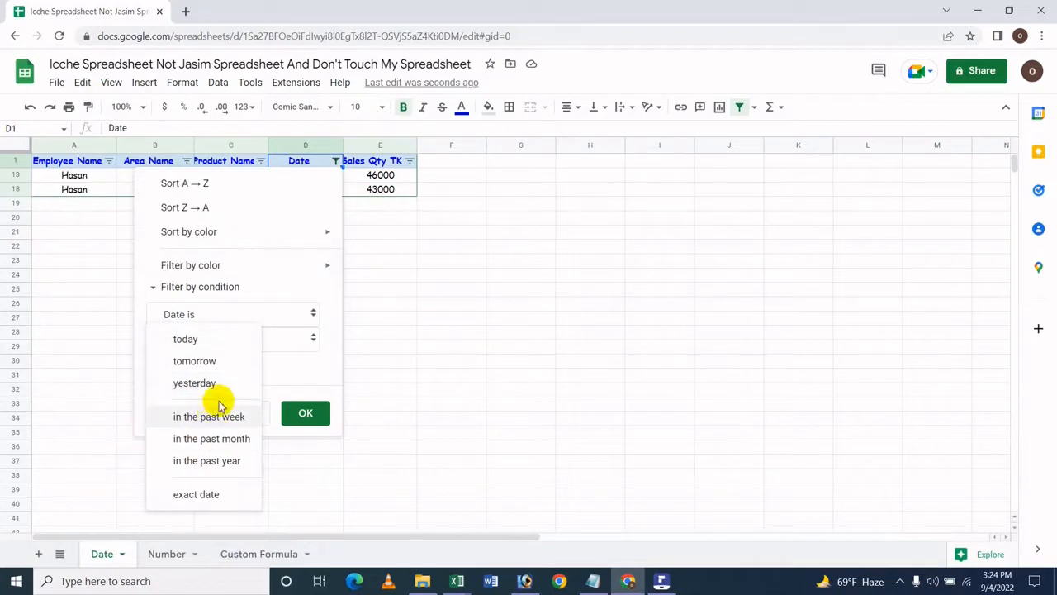
pyautogui.click(234, 360)
pyautogui.click(297, 421)
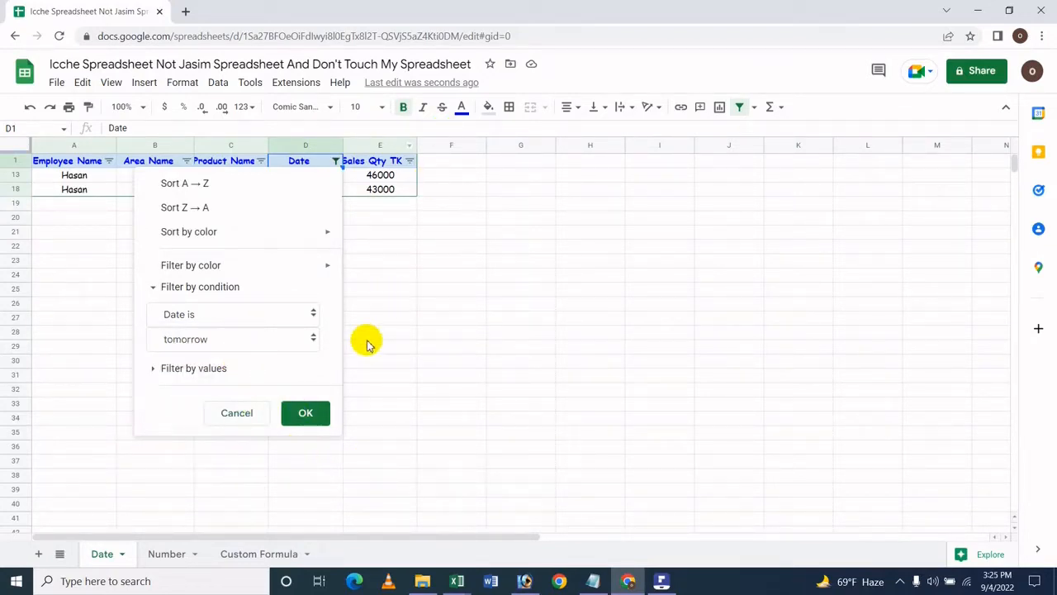
pyautogui.click(312, 413)
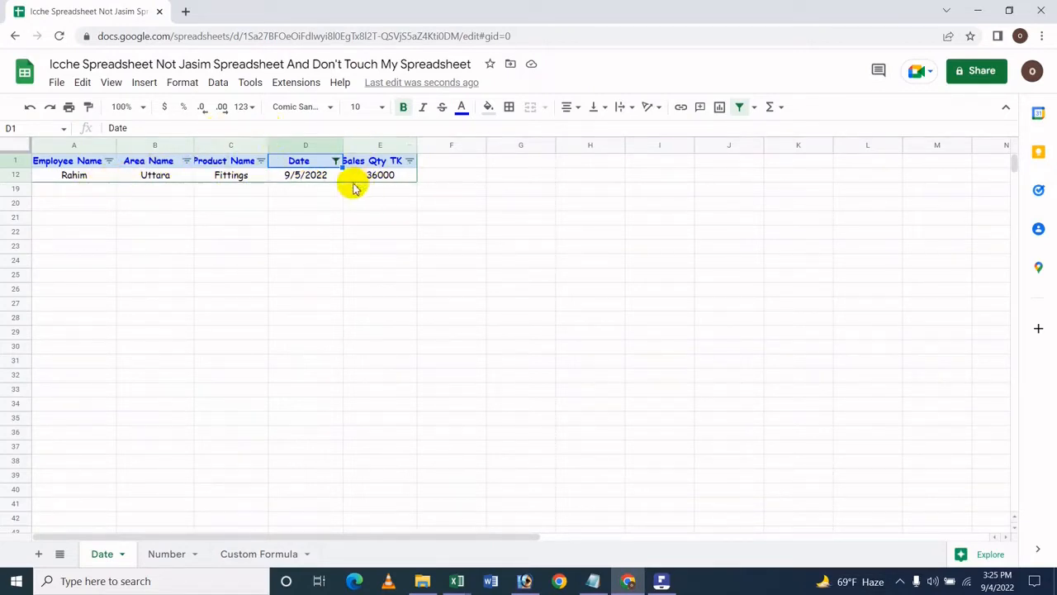
# Step: Change the Date column filter condition to yesterday and apply it
pyautogui.click(337, 162)
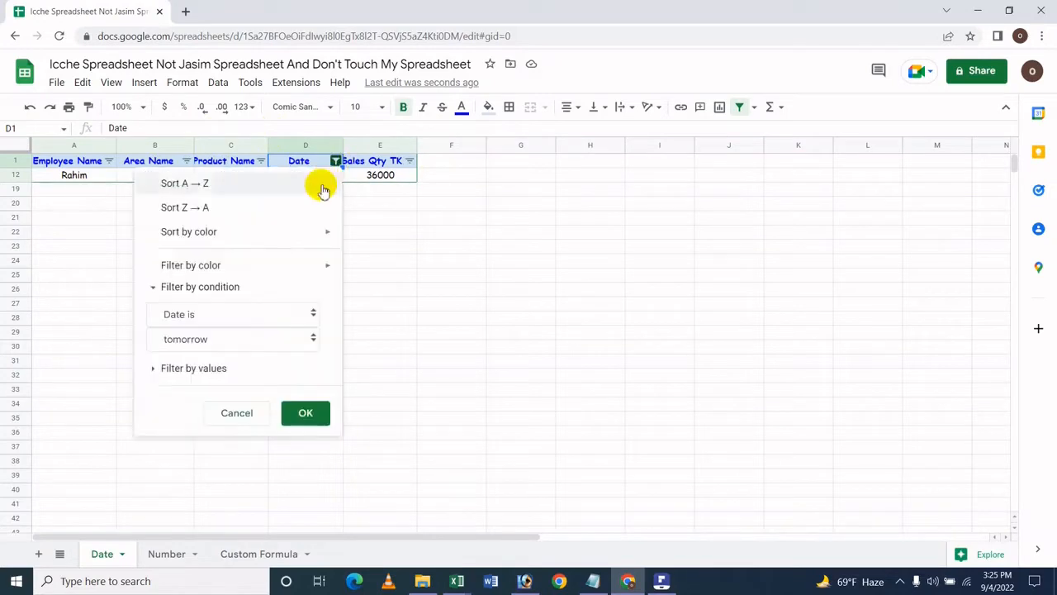
pyautogui.click(208, 343)
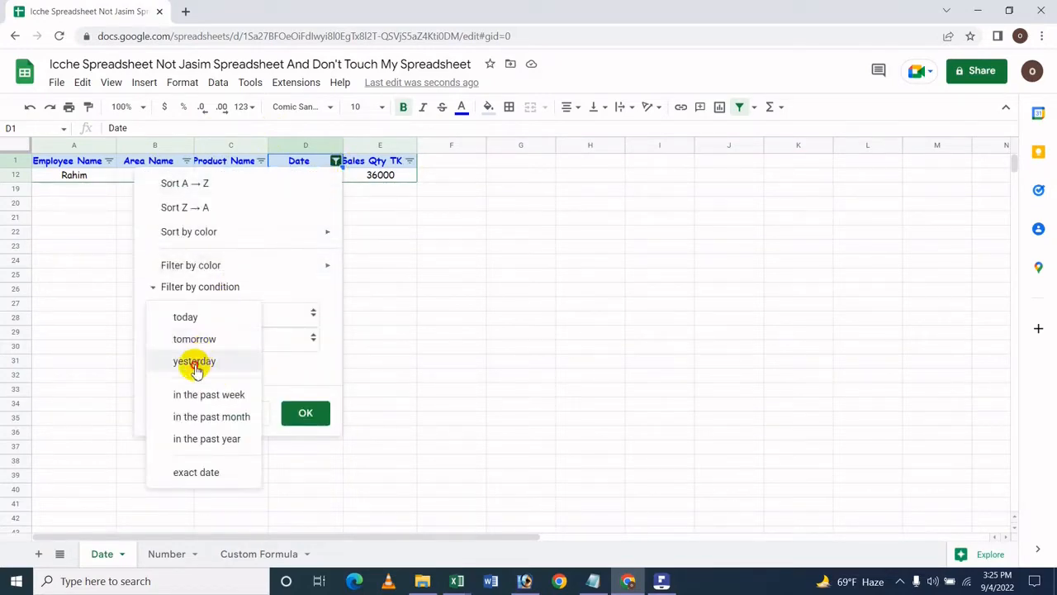
pyautogui.click(196, 362)
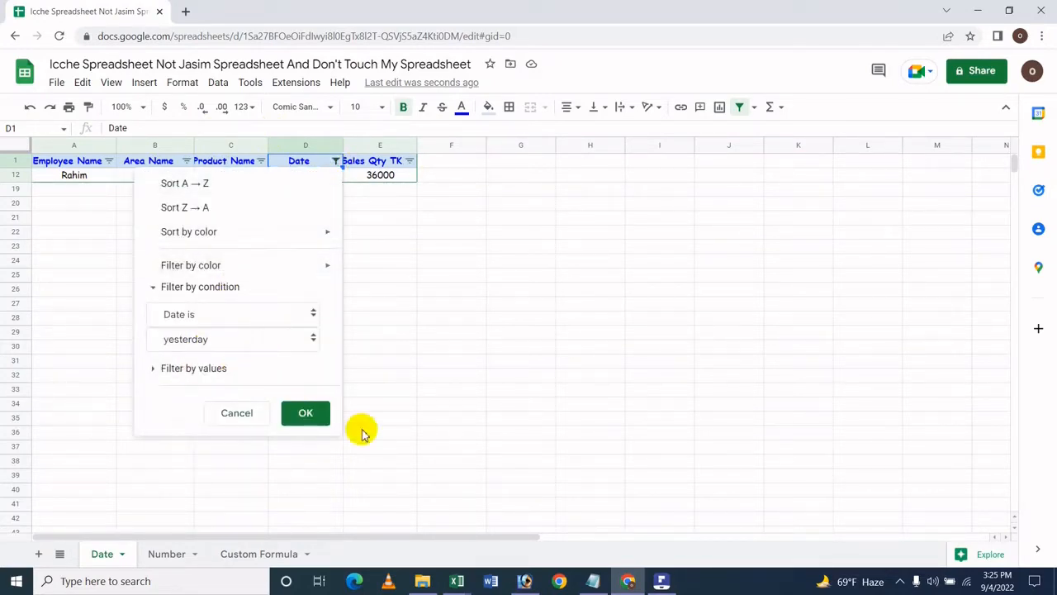
pyautogui.click(322, 411)
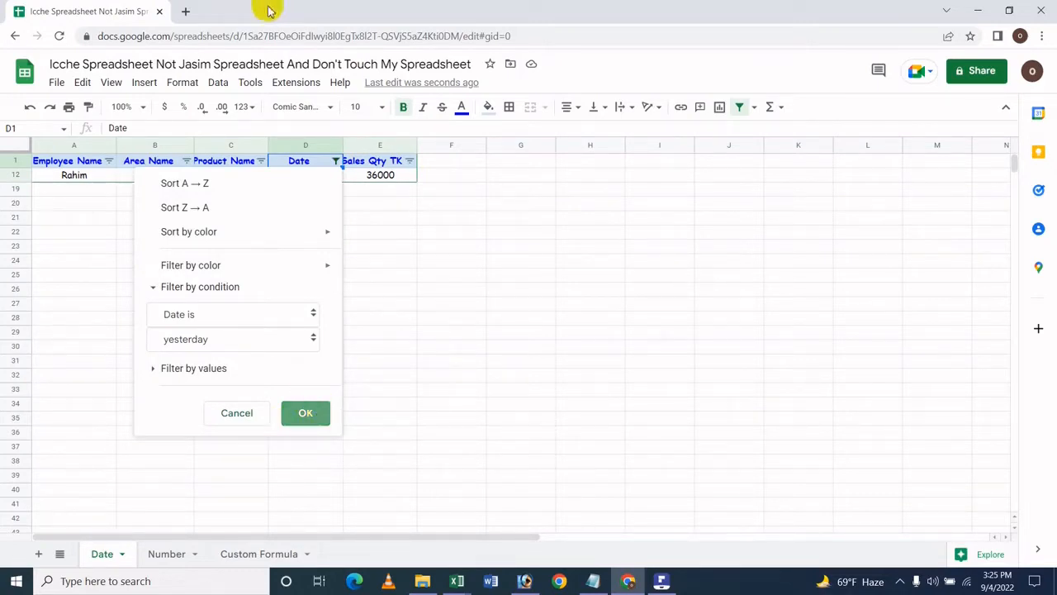
# Step: Change the Date column filter condition to in the past week and apply it
pyautogui.click(335, 162)
pyautogui.click(221, 345)
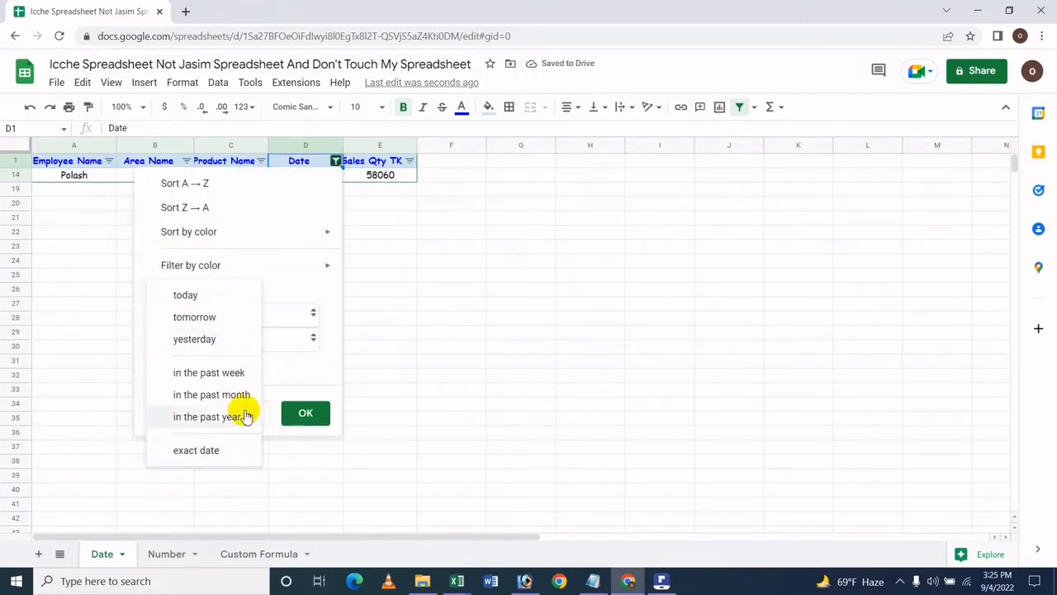
pyautogui.click(226, 374)
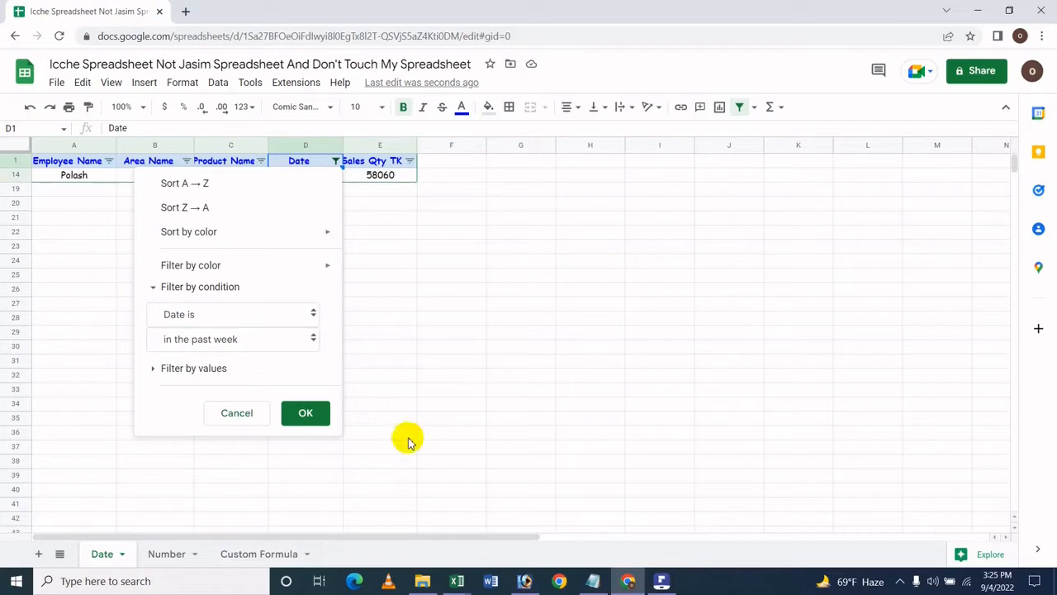
pyautogui.click(314, 421)
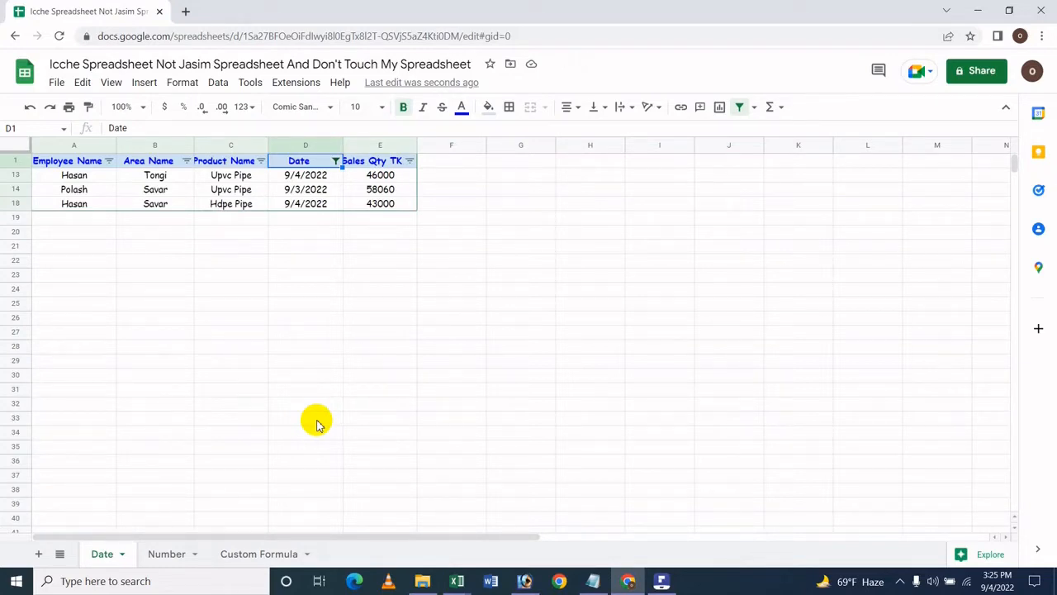
# Step: Change the Date column filter condition to in the past month and apply it
pyautogui.click(335, 162)
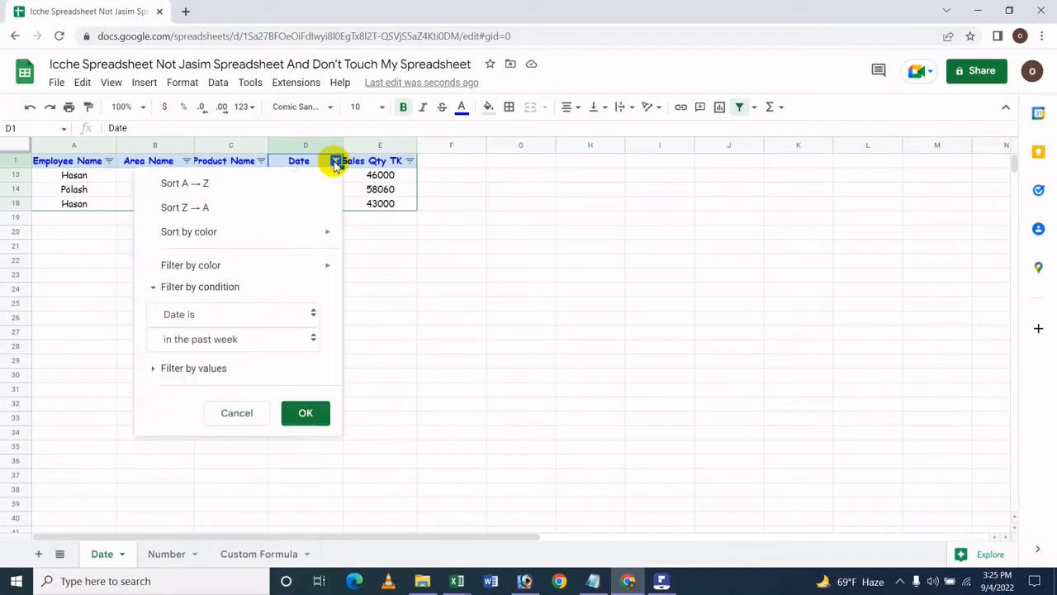
pyautogui.click(246, 338)
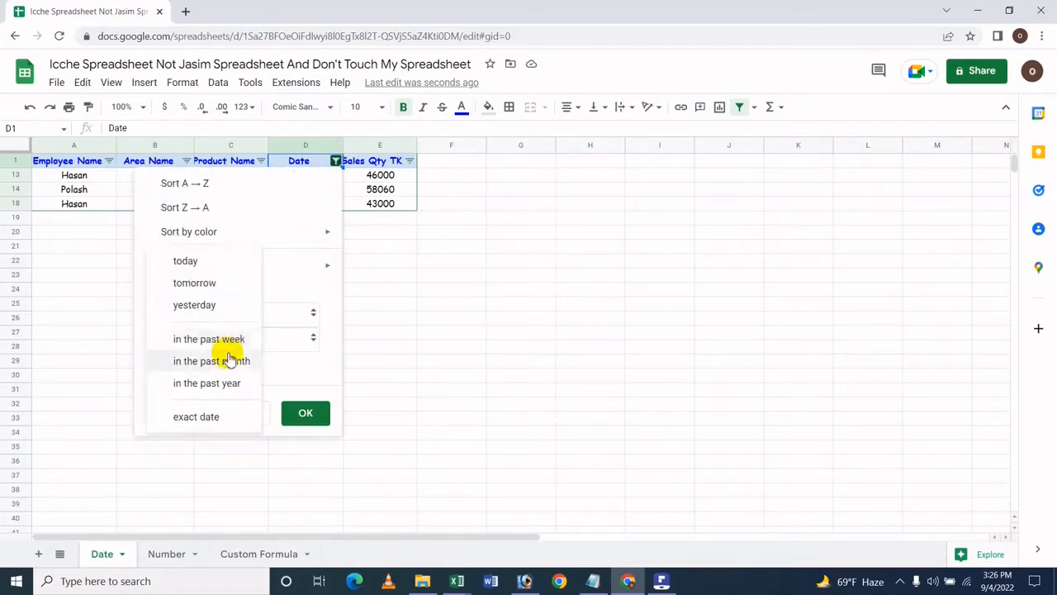
pyautogui.click(221, 360)
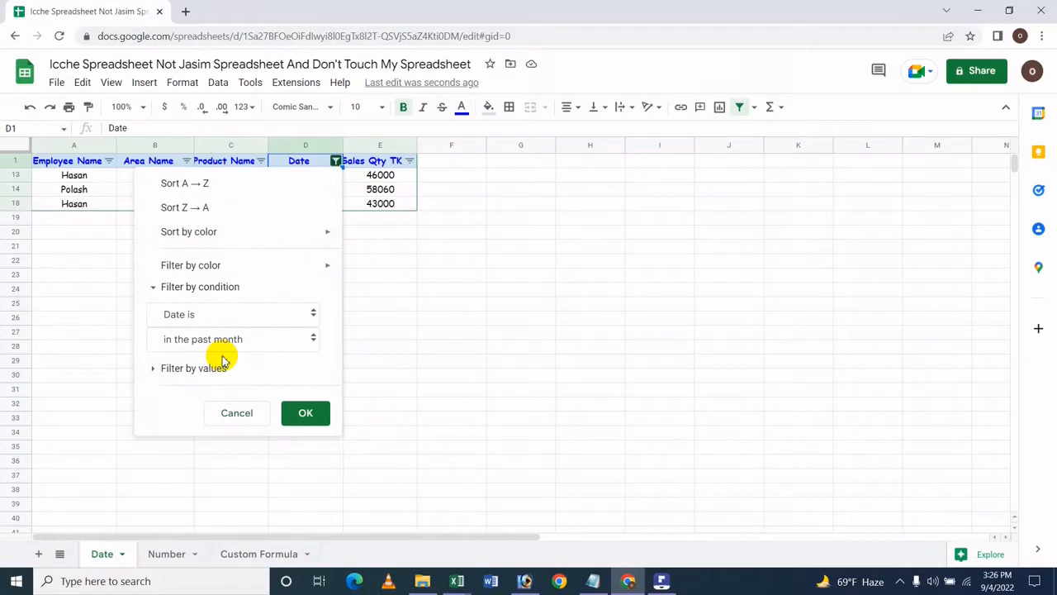
pyautogui.click(309, 414)
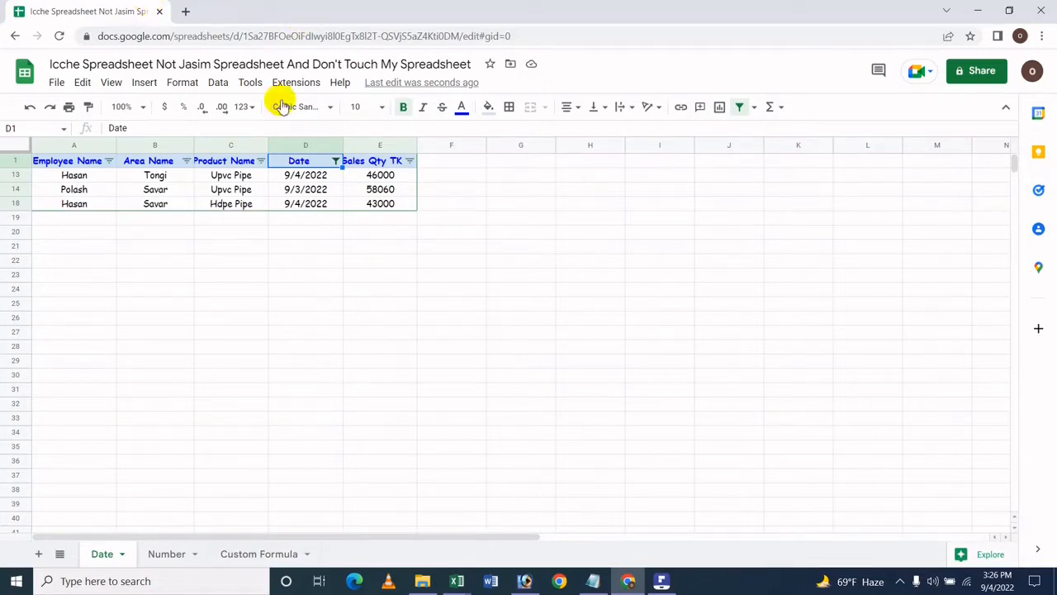
# Step: Change the Date column filter condition to in the past year and apply it
pyautogui.click(328, 168)
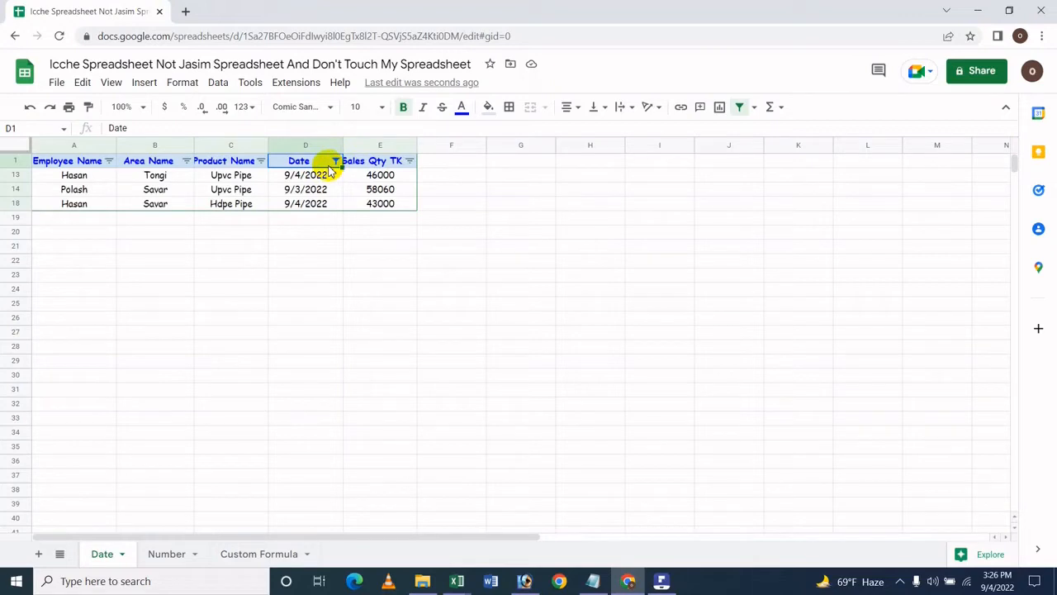
pyautogui.click(336, 161)
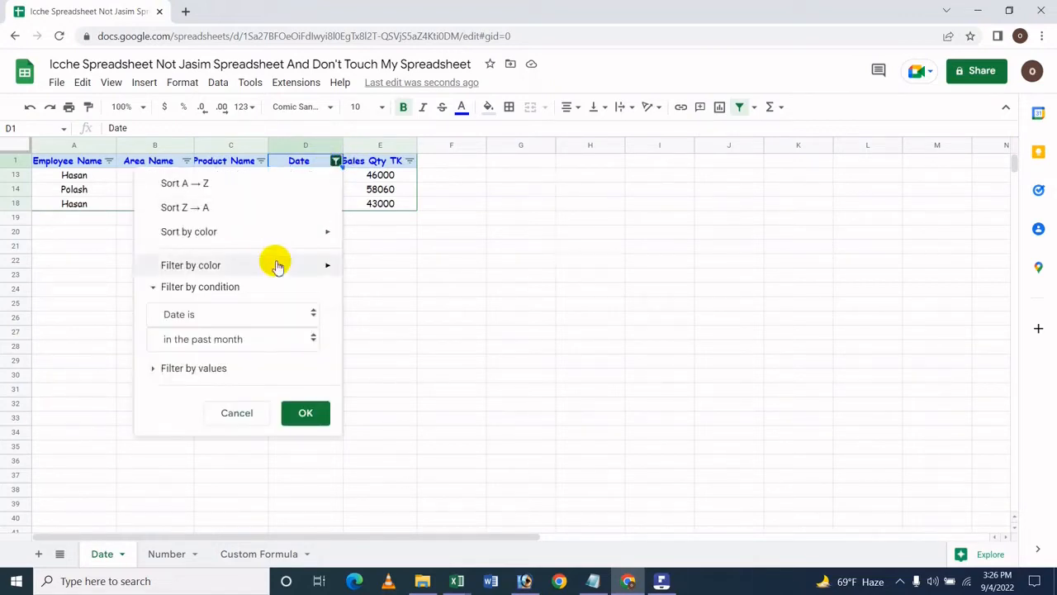
pyautogui.click(220, 348)
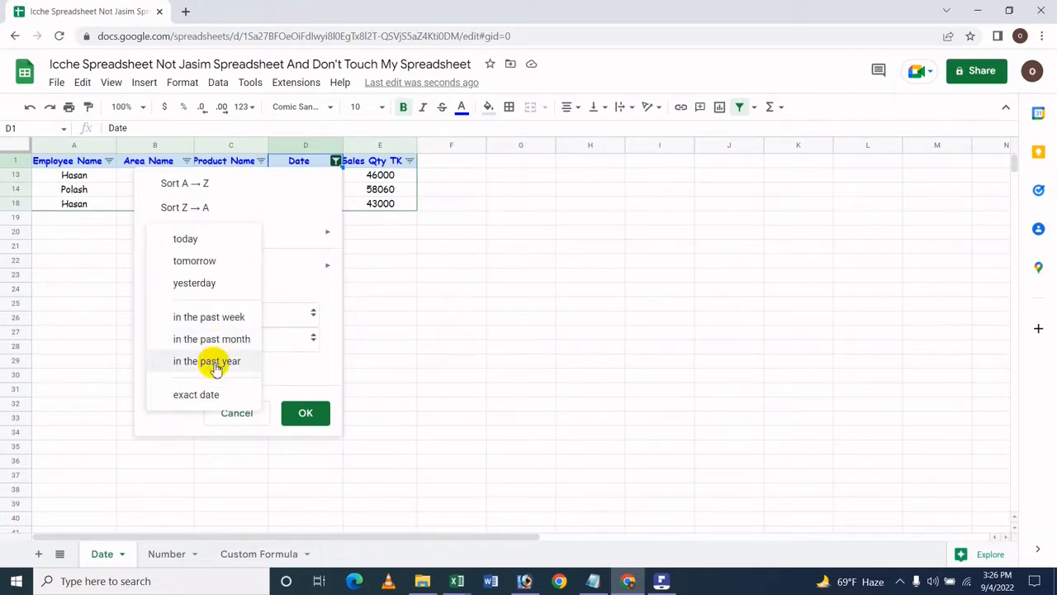
pyautogui.click(215, 364)
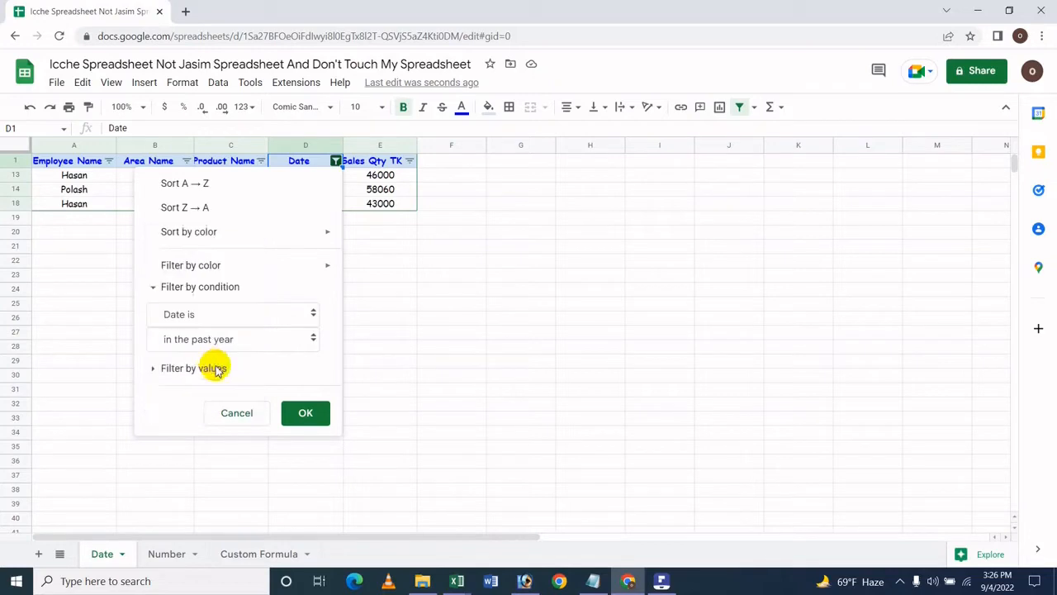
pyautogui.click(307, 413)
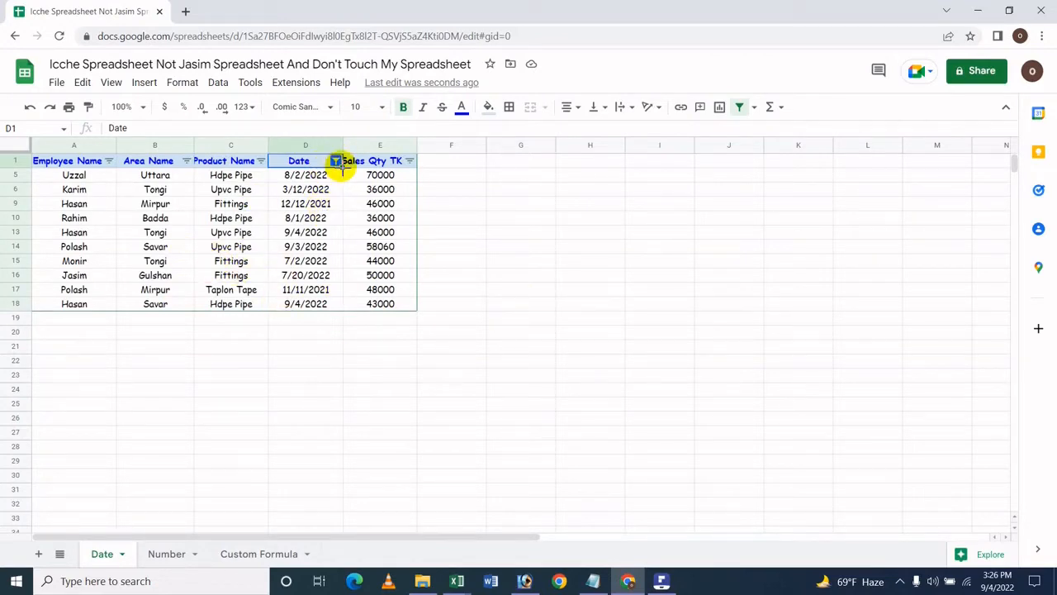
# Step: Filter the Date column by the exact date 9/5/2022 and apply it
pyautogui.click(335, 161)
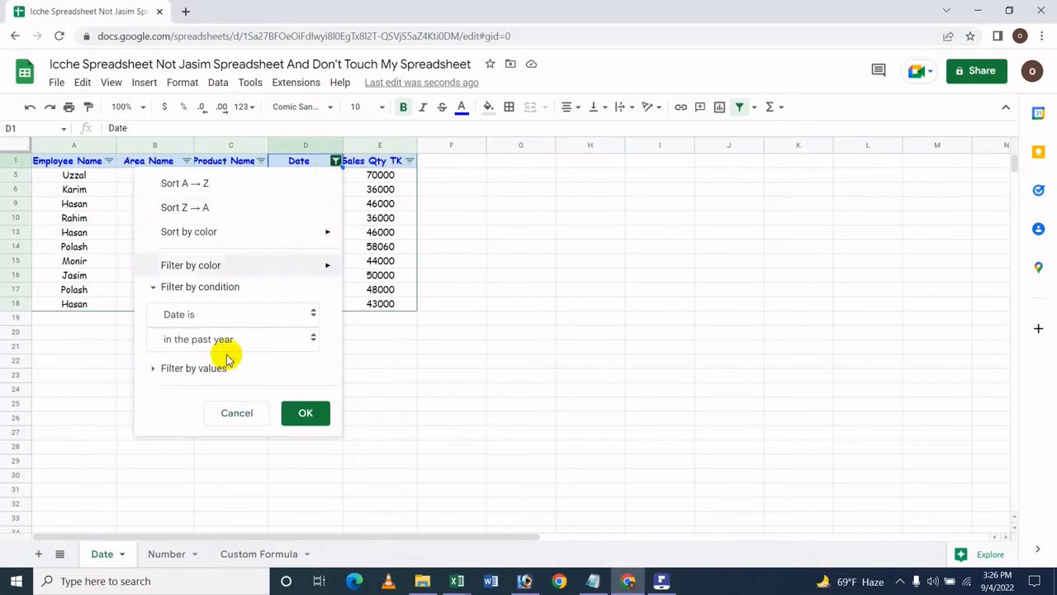
pyautogui.click(198, 345)
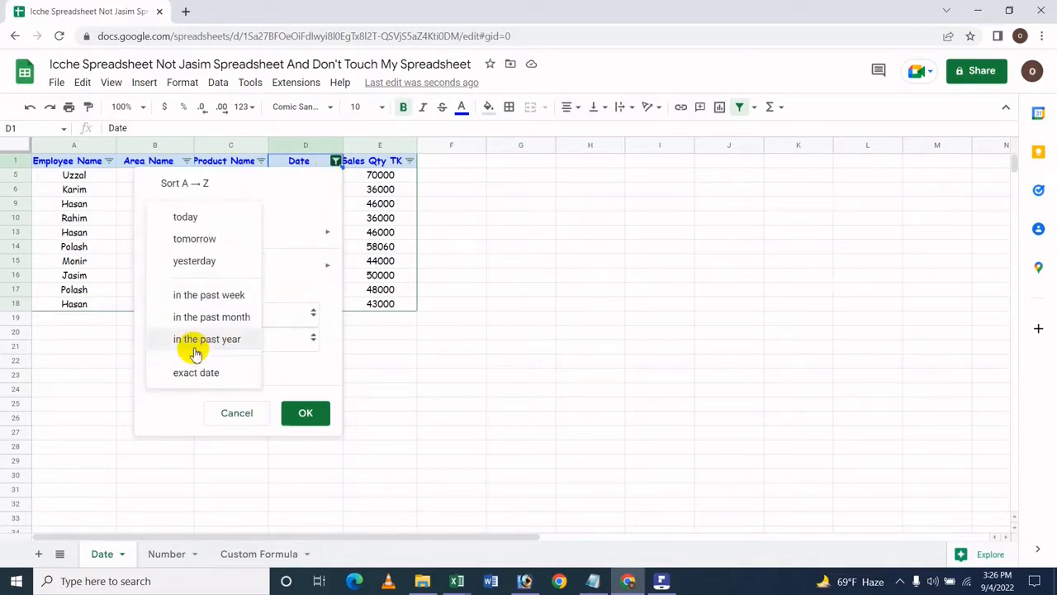
pyautogui.click(211, 372)
pyautogui.click(219, 345)
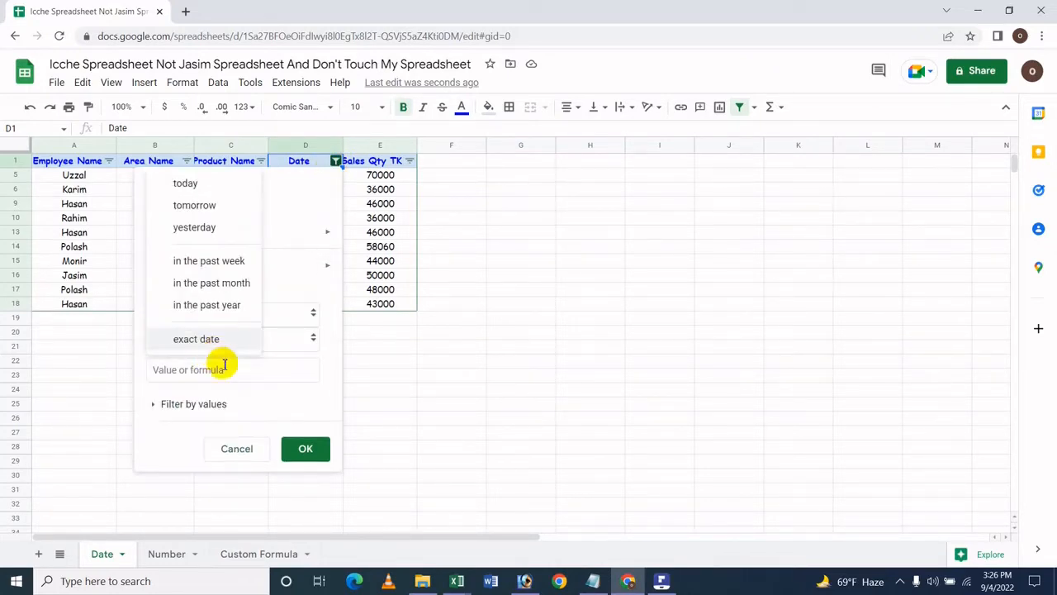
pyautogui.click(225, 369)
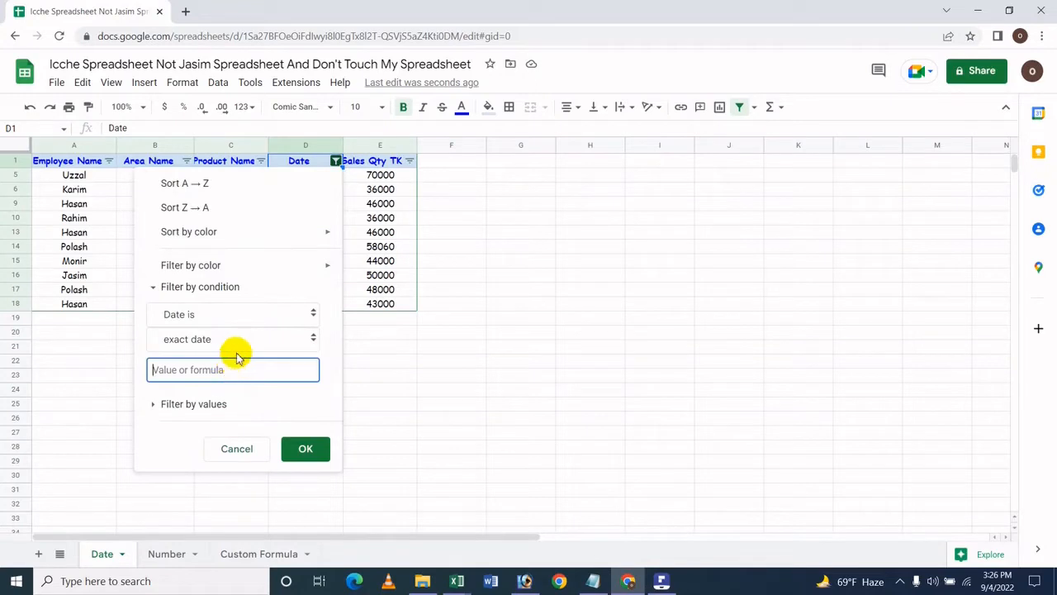
pyautogui.write('9')
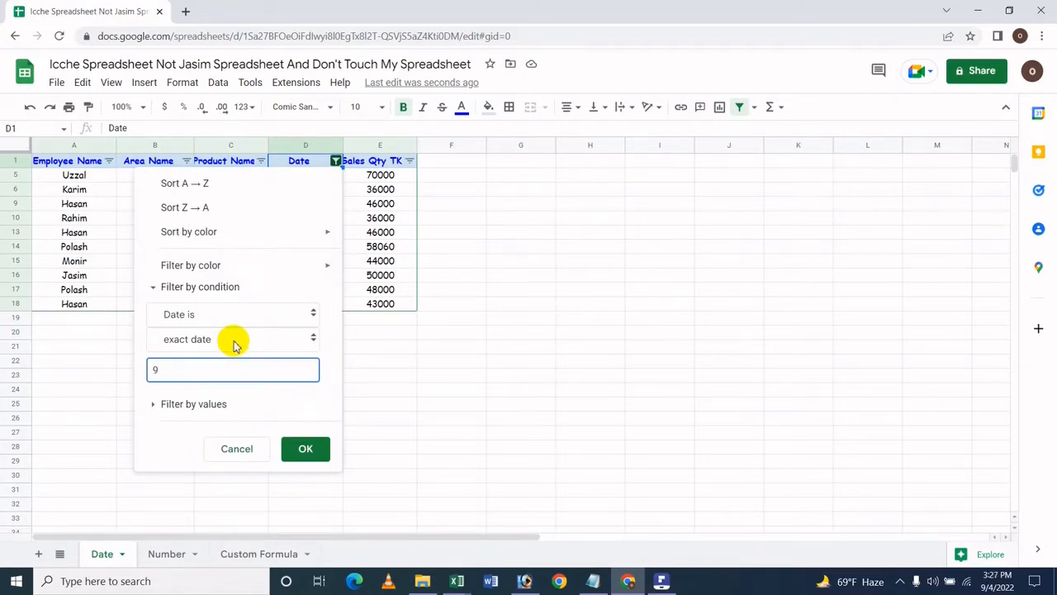
pyautogui.write('/5/2022')
pyautogui.click(315, 455)
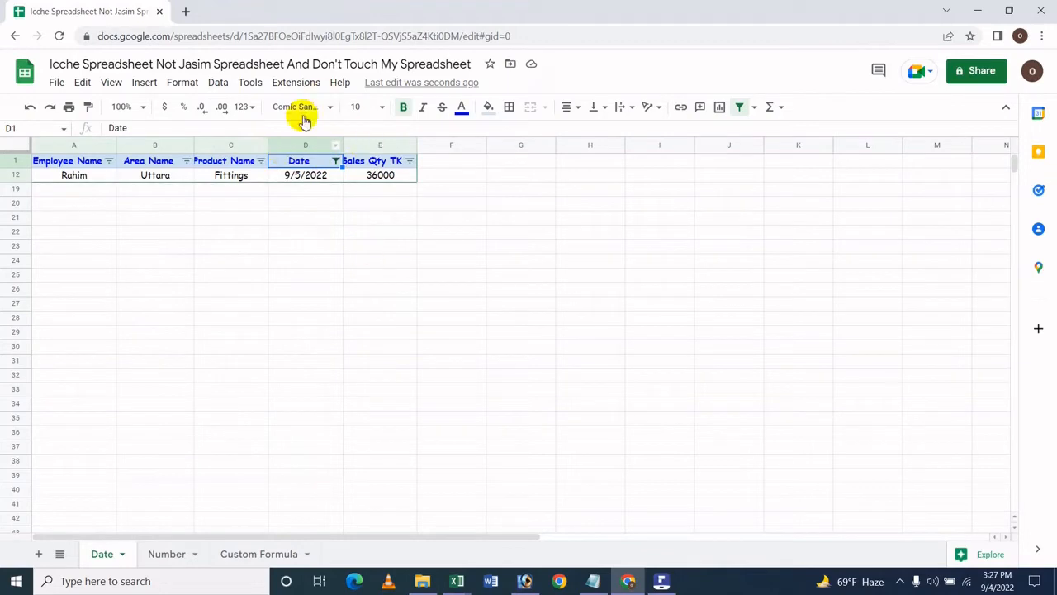
# Step: Change the Date column filter to date is before today and apply it
pyautogui.click(336, 161)
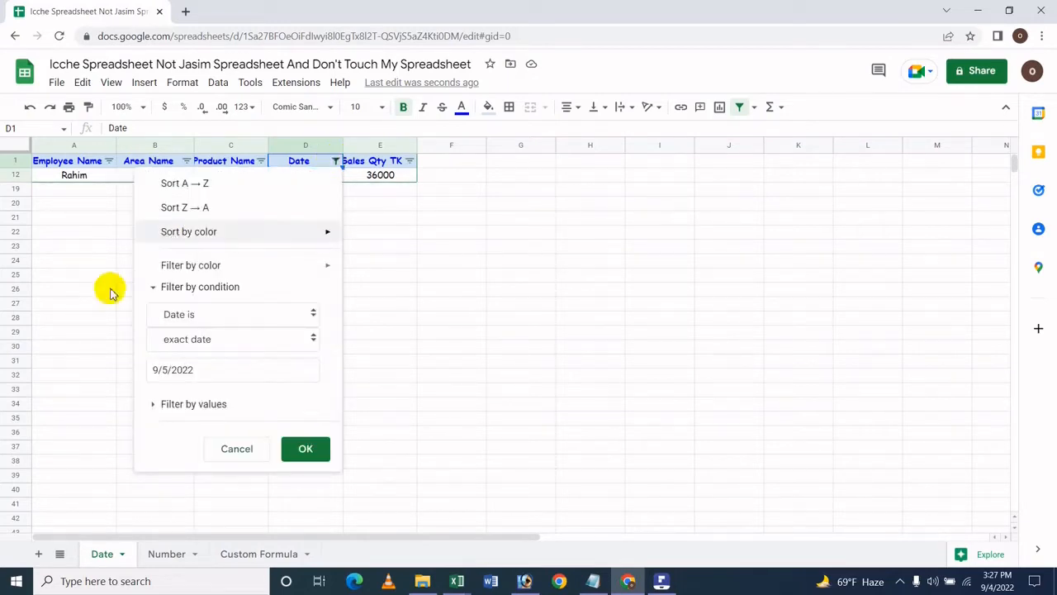
pyautogui.click(197, 315)
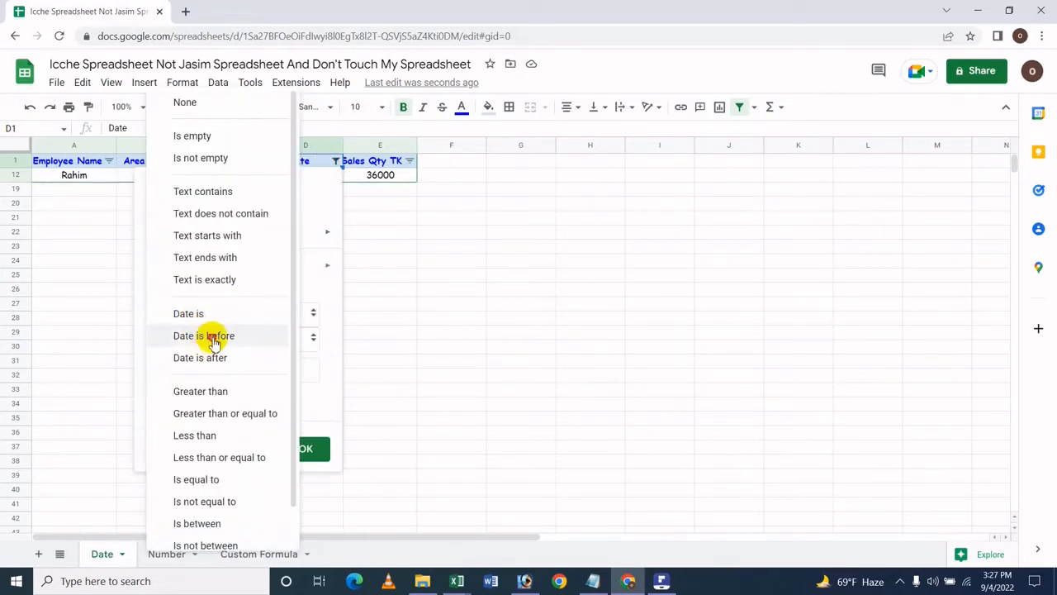
pyautogui.click(211, 341)
pyautogui.click(214, 341)
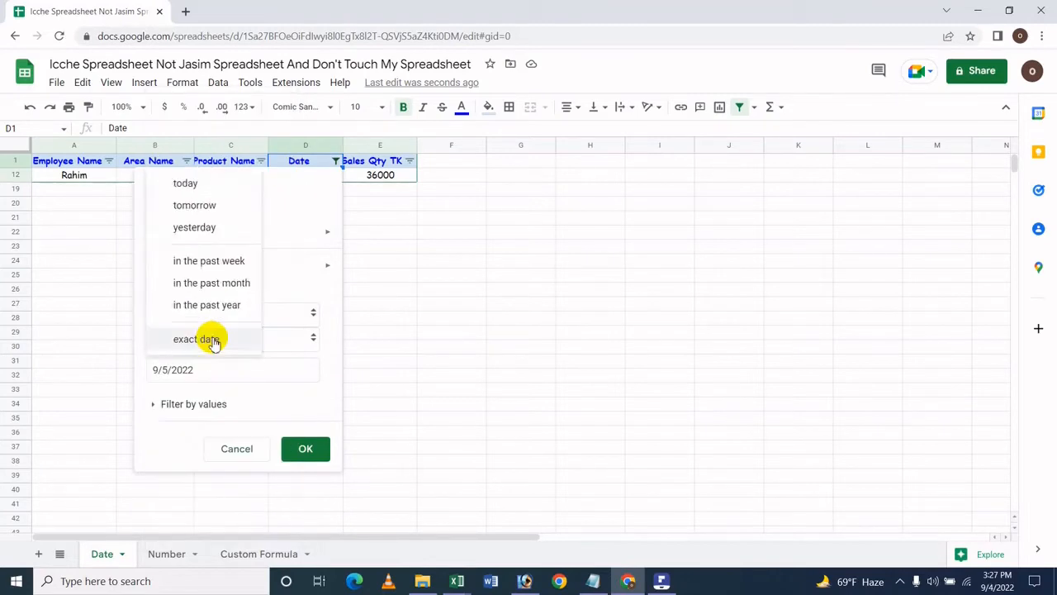
pyautogui.click(218, 186)
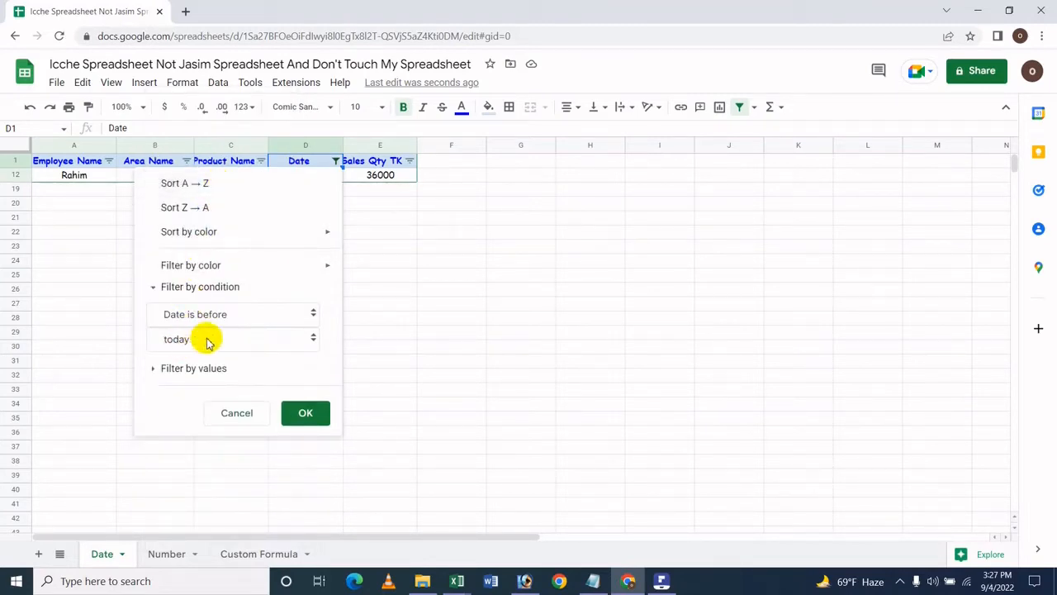
pyautogui.click(327, 415)
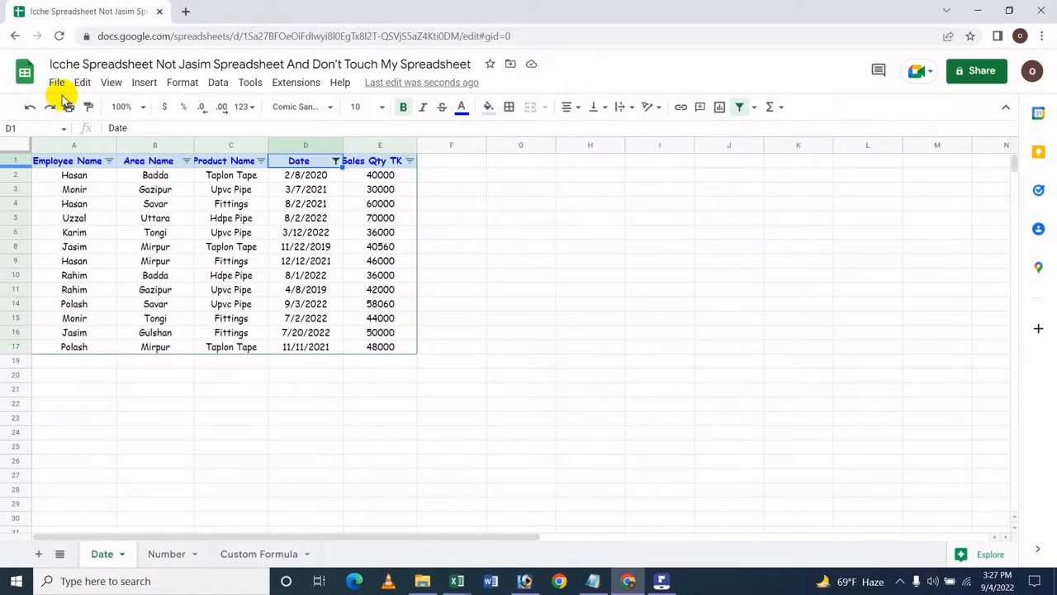
# Step: Change the date-is-before condition to tomorrow and apply it
pyautogui.click(335, 162)
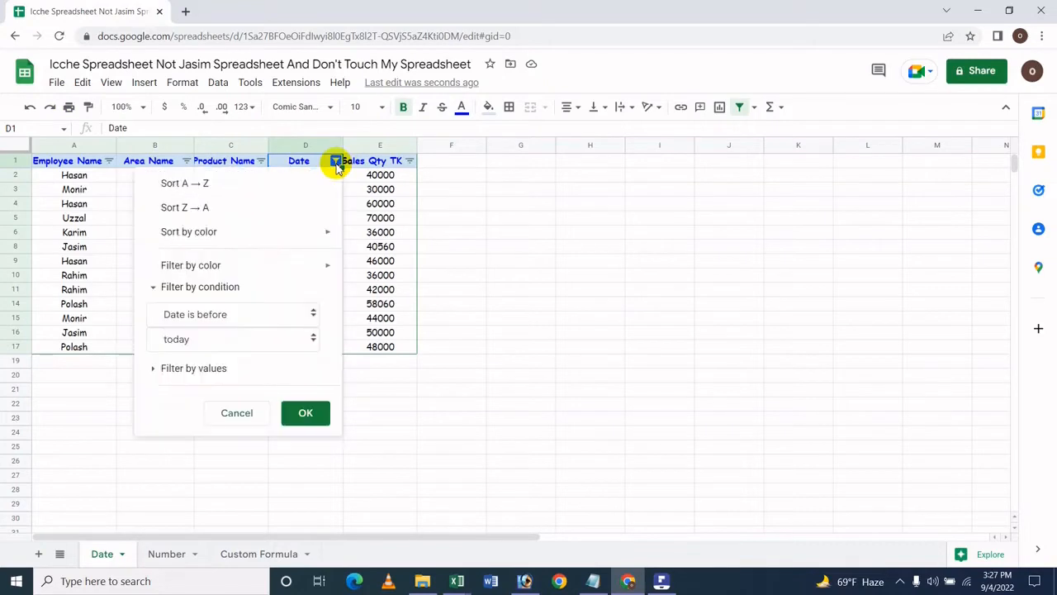
pyautogui.click(187, 339)
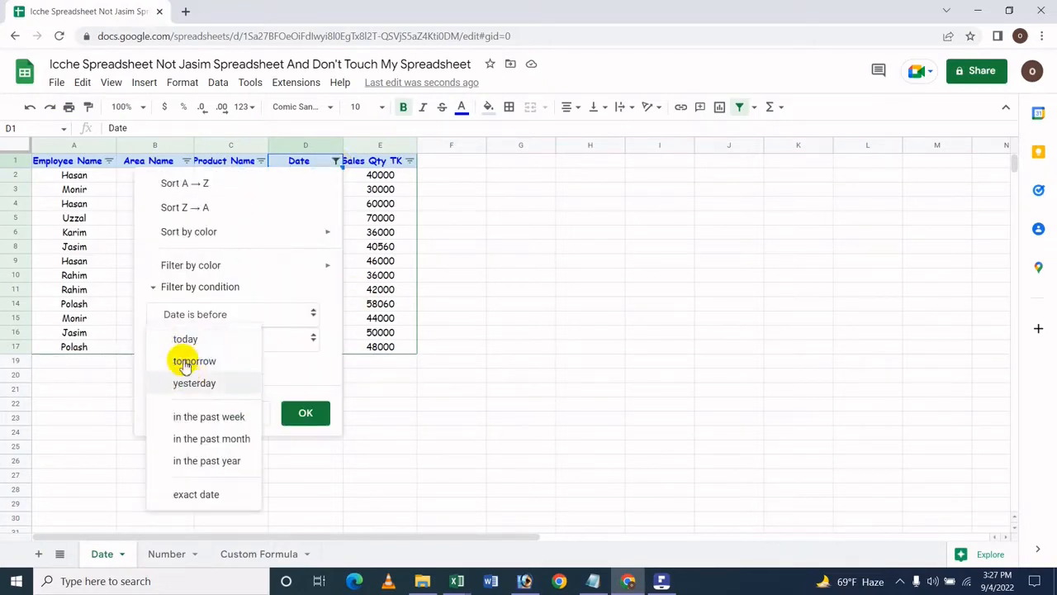
pyautogui.click(185, 360)
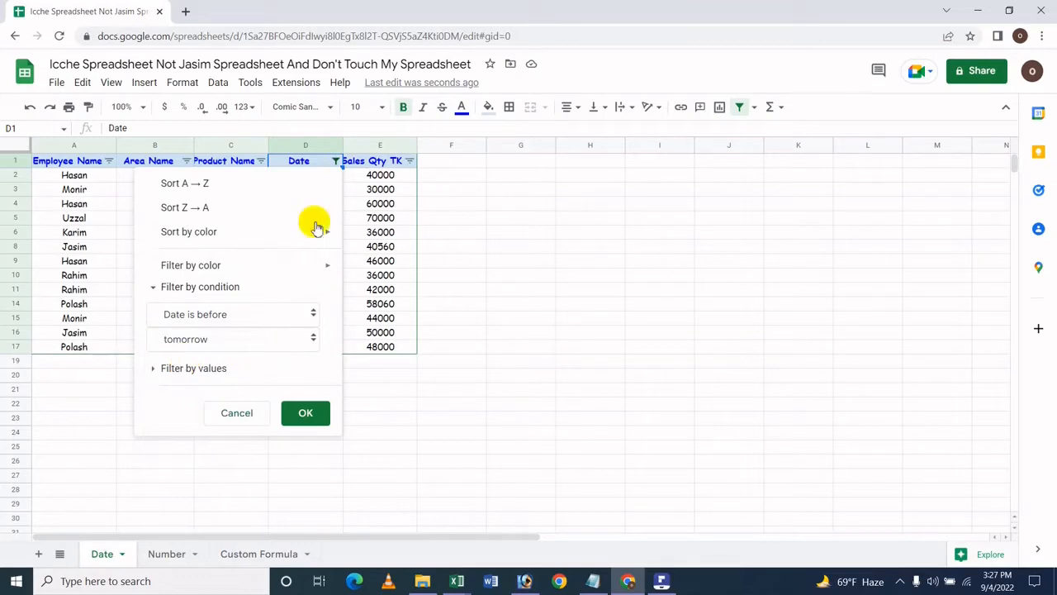
pyautogui.click(299, 413)
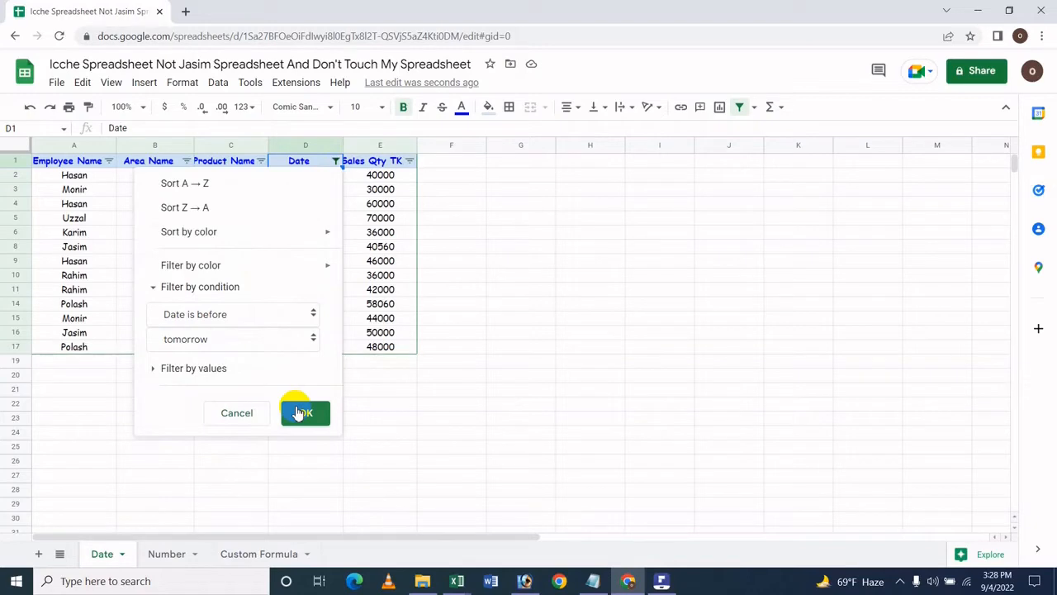
# Step: Change the date-is-before condition to yesterday and apply it
pyautogui.click(335, 161)
pyautogui.click(206, 318)
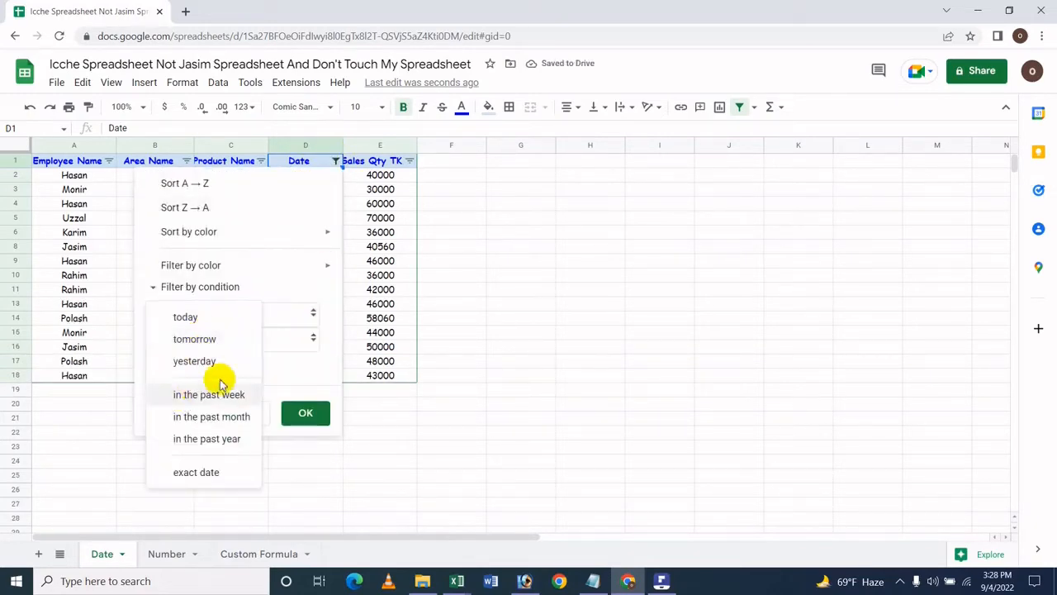
pyautogui.click(236, 361)
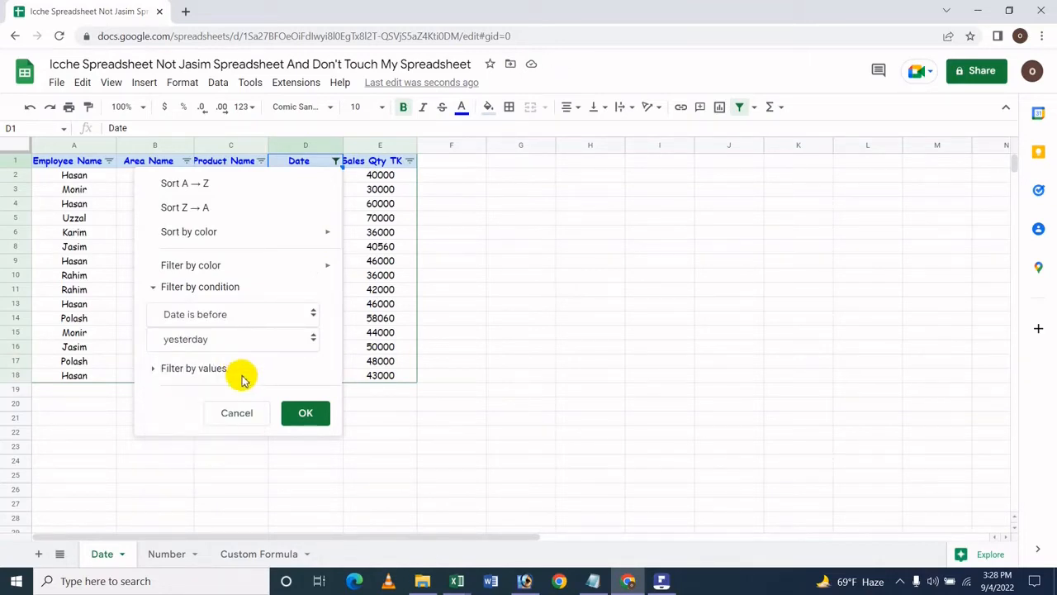
pyautogui.click(307, 411)
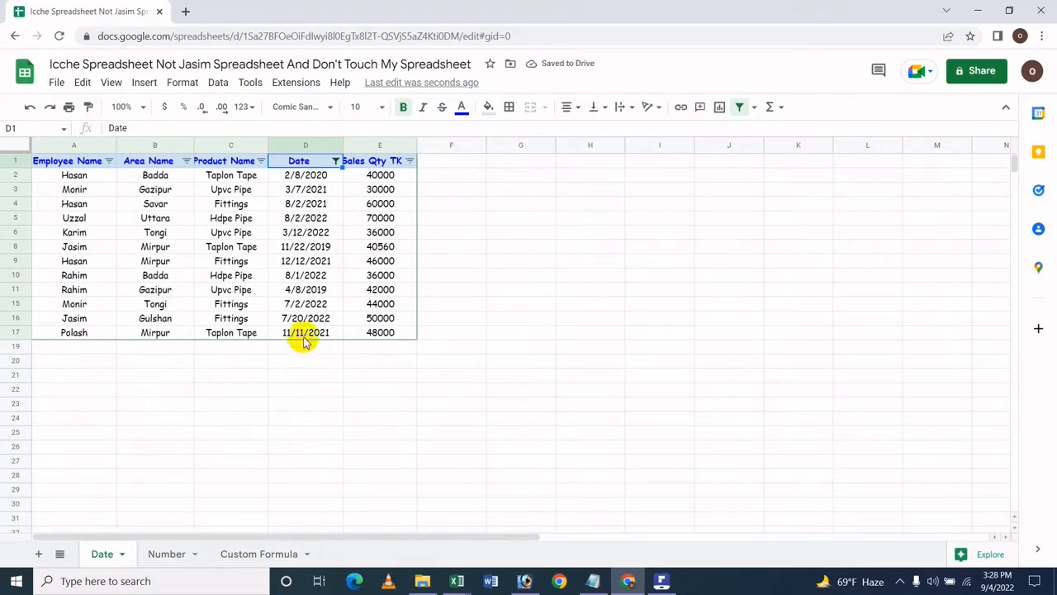
# Step: Change the date-is-before condition to in the past week and apply it
pyautogui.click(335, 160)
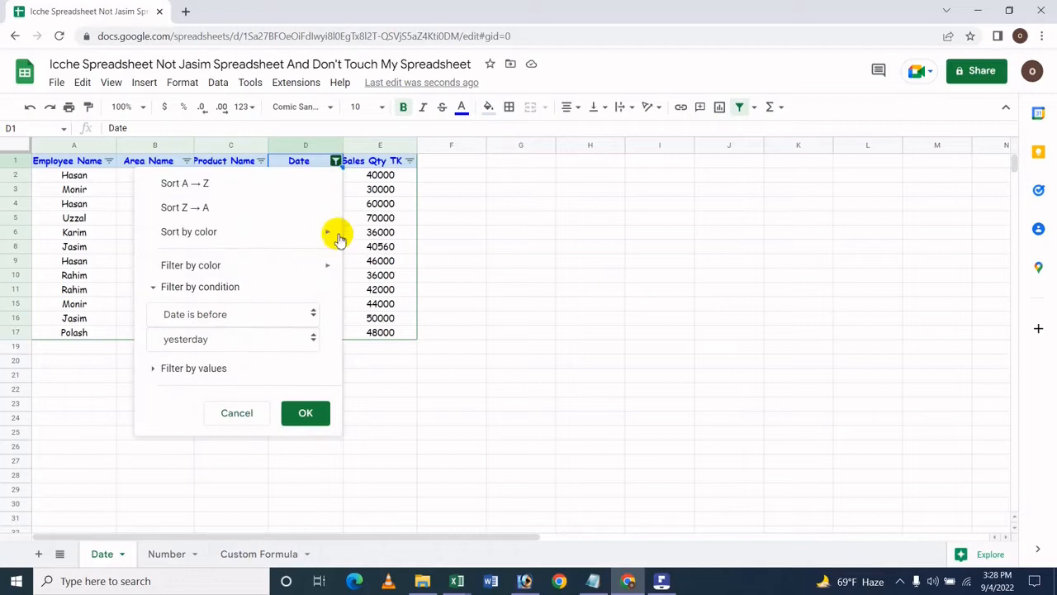
pyautogui.click(252, 338)
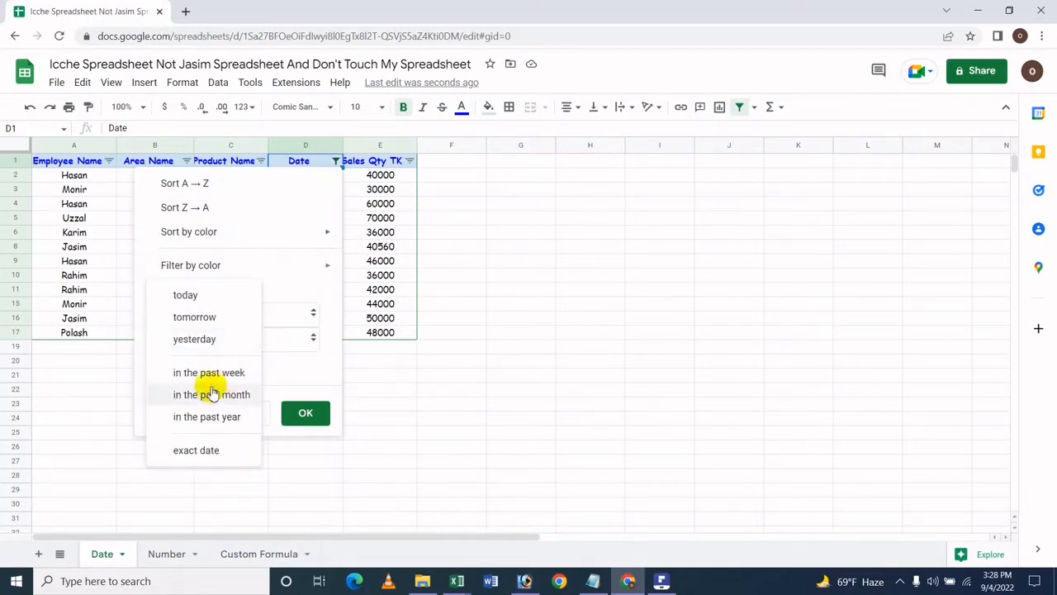
pyautogui.click(223, 376)
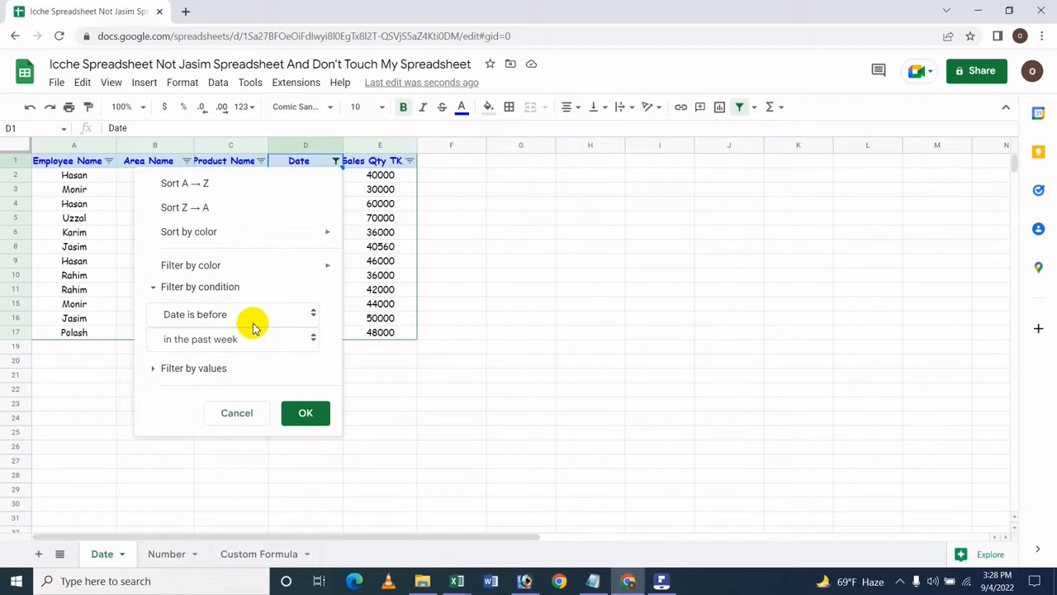
pyautogui.click(323, 414)
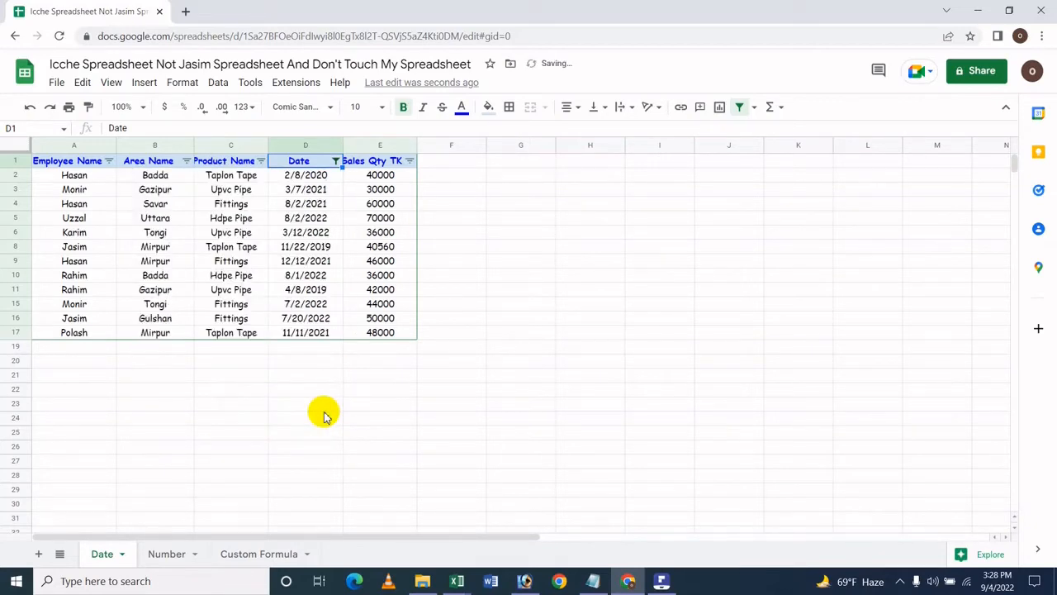
# Step: Change the date-is-before condition to in the past month and apply it
pyautogui.click(335, 161)
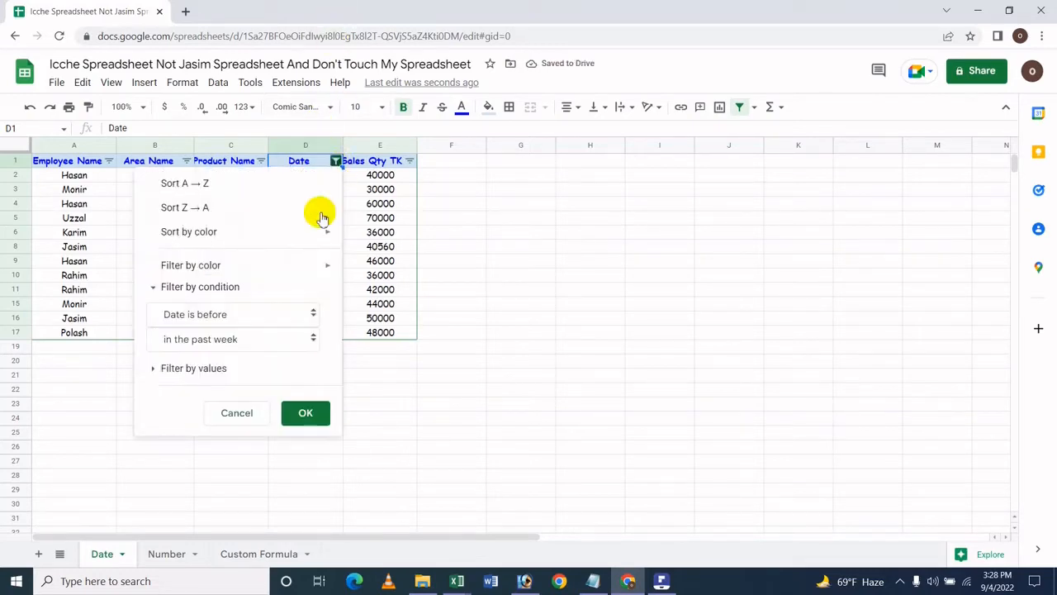
pyautogui.click(280, 344)
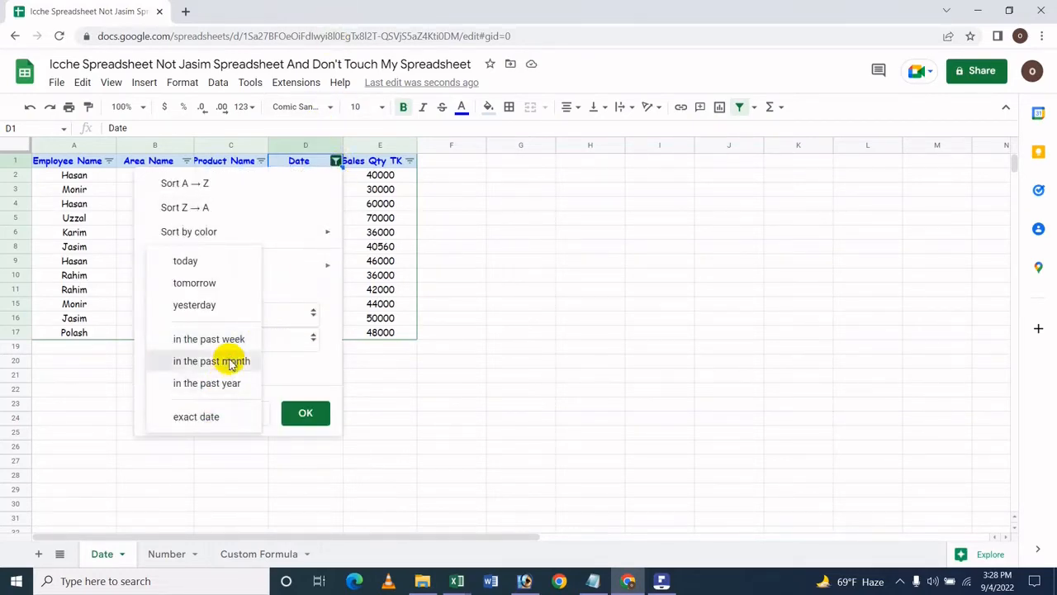
pyautogui.click(236, 361)
pyautogui.click(301, 412)
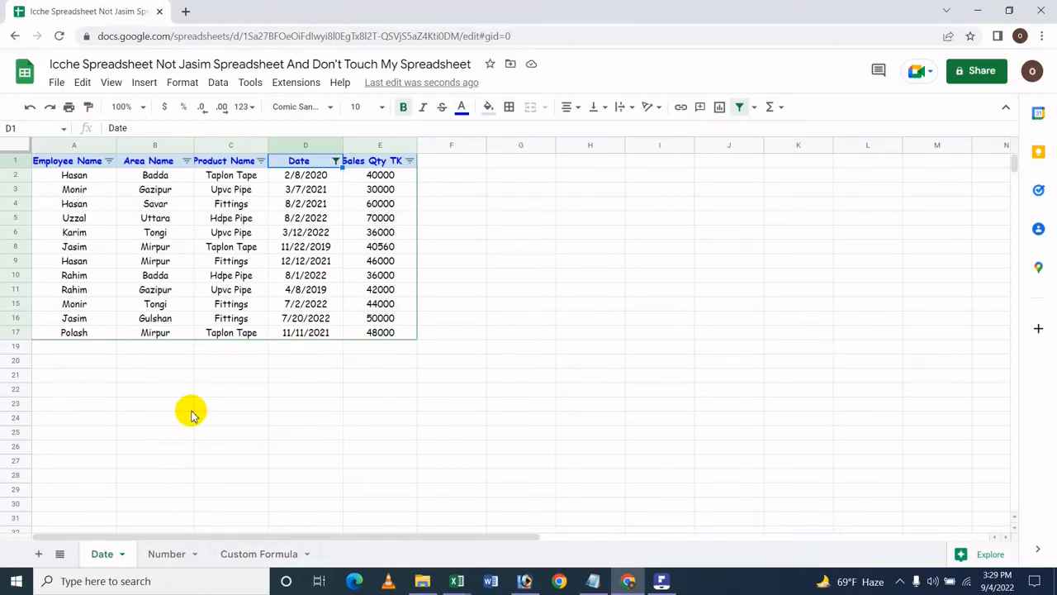
# Step: Change the date-is-before condition to in the past year and apply it
pyautogui.click(335, 160)
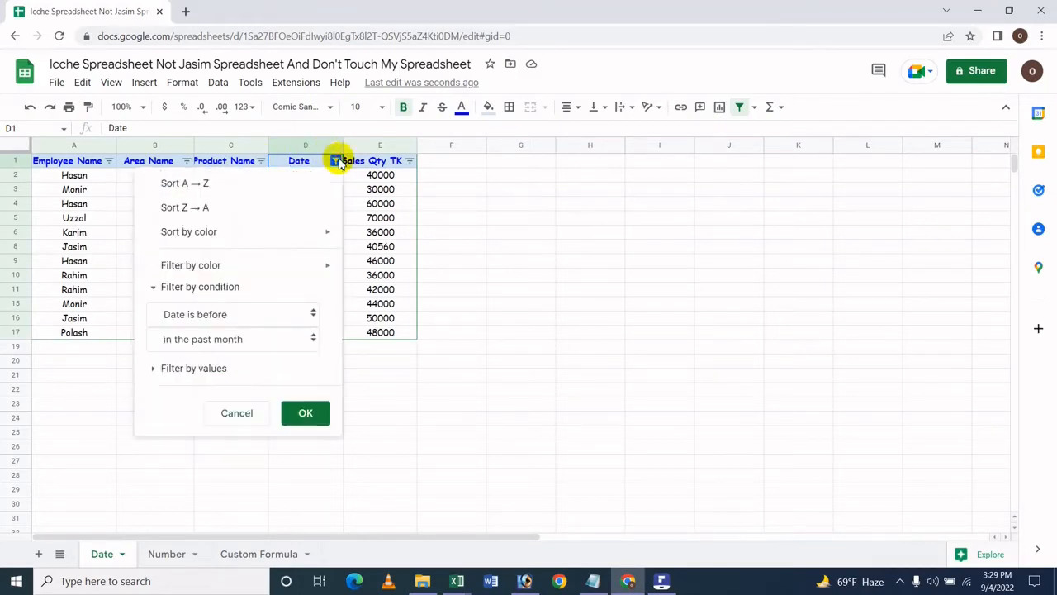
pyautogui.click(227, 340)
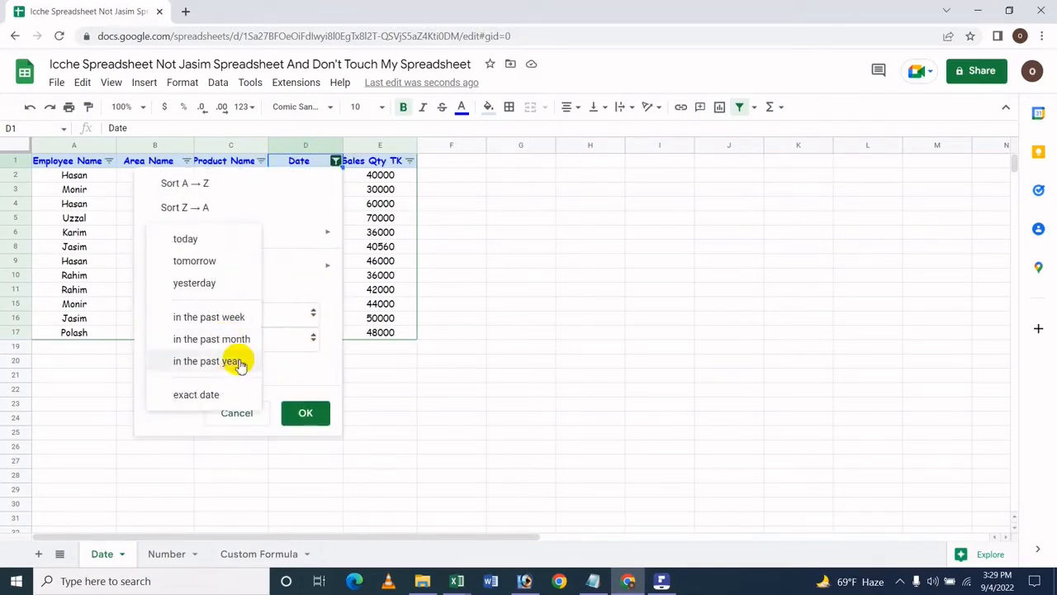
pyautogui.click(236, 361)
pyautogui.click(325, 422)
pyautogui.click(321, 420)
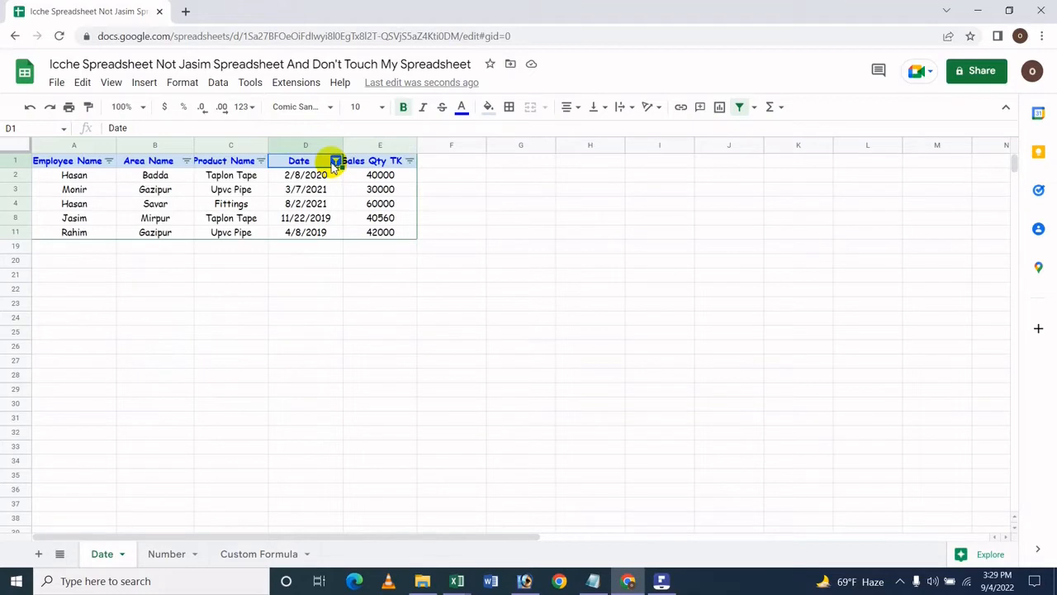
# Step: Filter the Date column to dates before the exact date 12/12/2021
pyautogui.click(335, 162)
pyautogui.click(235, 337)
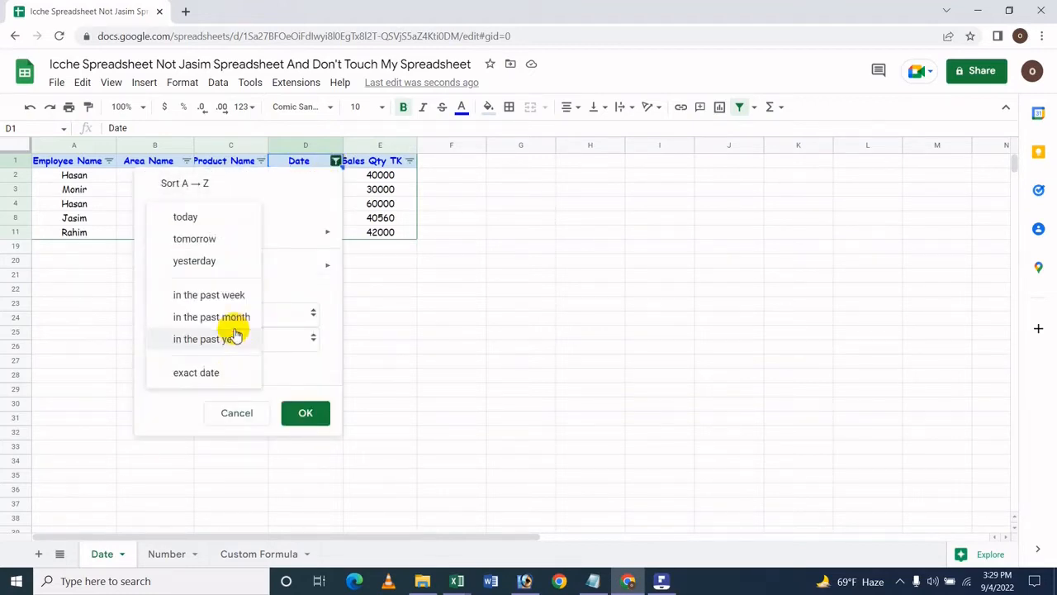
pyautogui.click(235, 372)
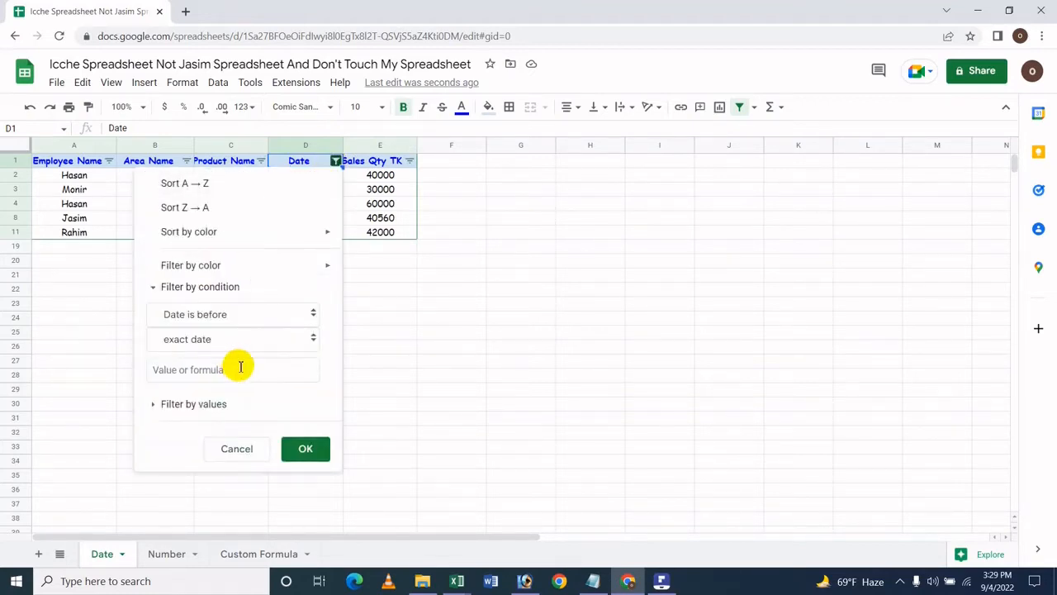
pyautogui.click(251, 369)
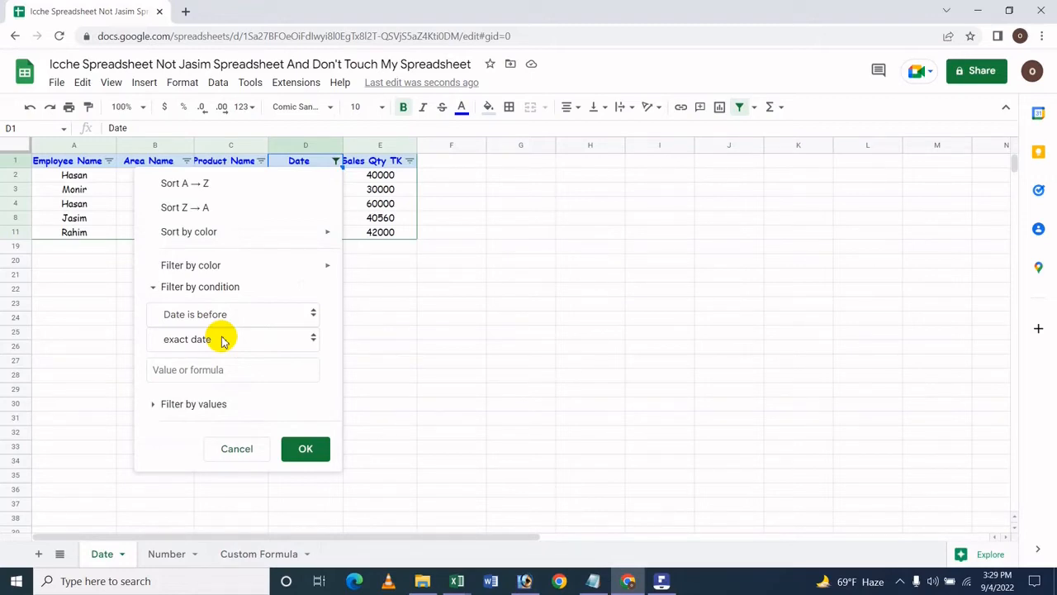
pyautogui.click(212, 370)
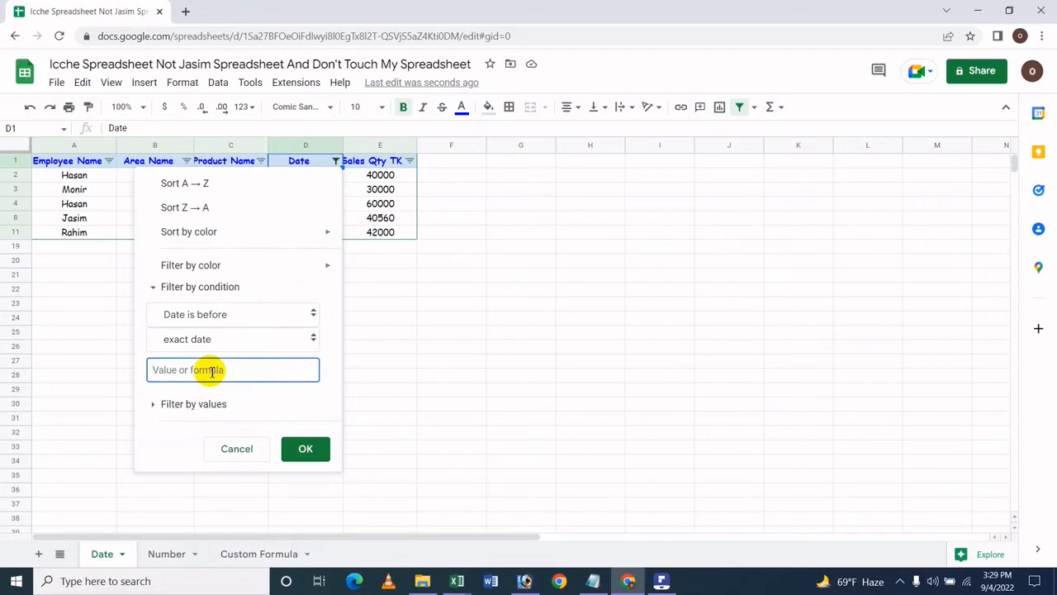
pyautogui.write('12/12/2021')
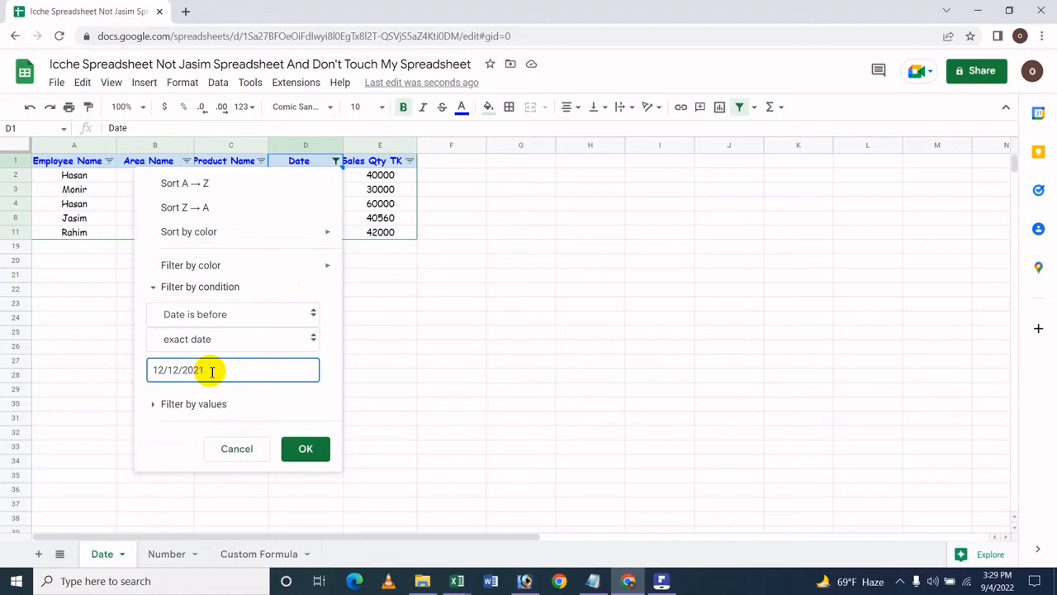
pyautogui.click(305, 451)
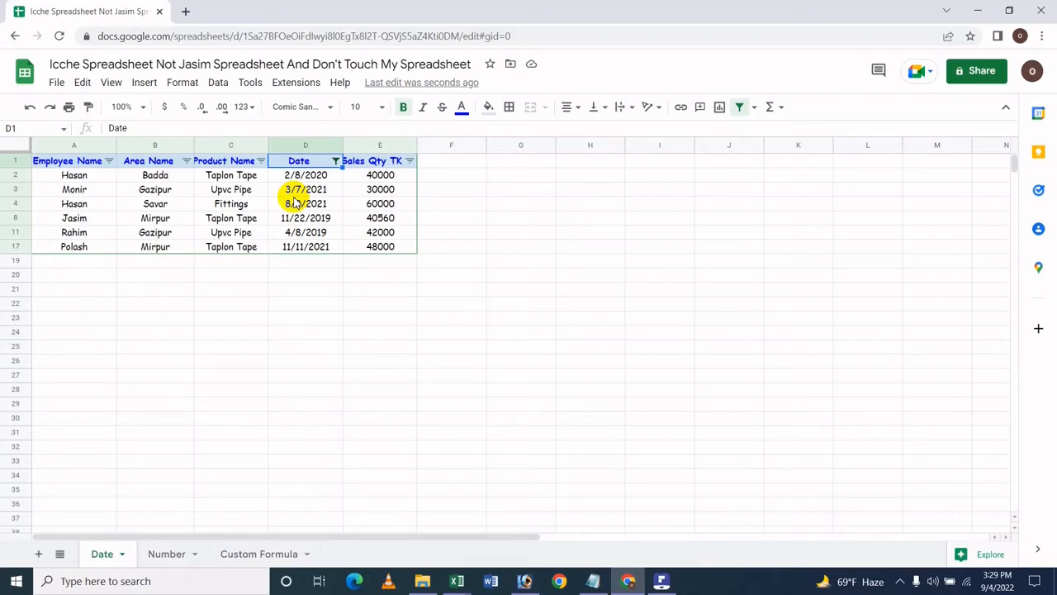
# Step: Change the date condition to date is after today and apply it
pyautogui.click(334, 162)
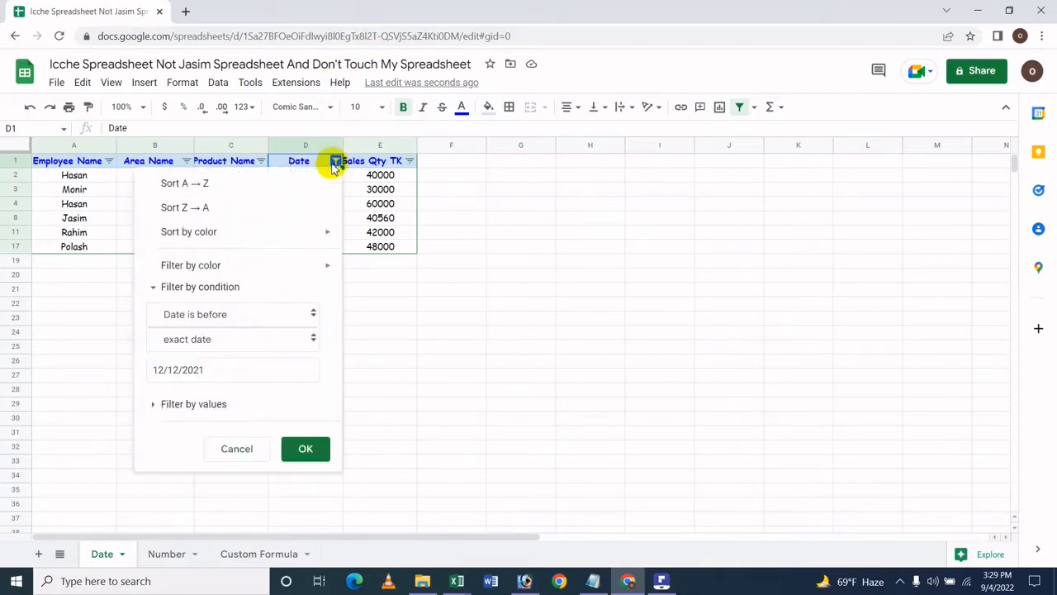
pyautogui.click(198, 314)
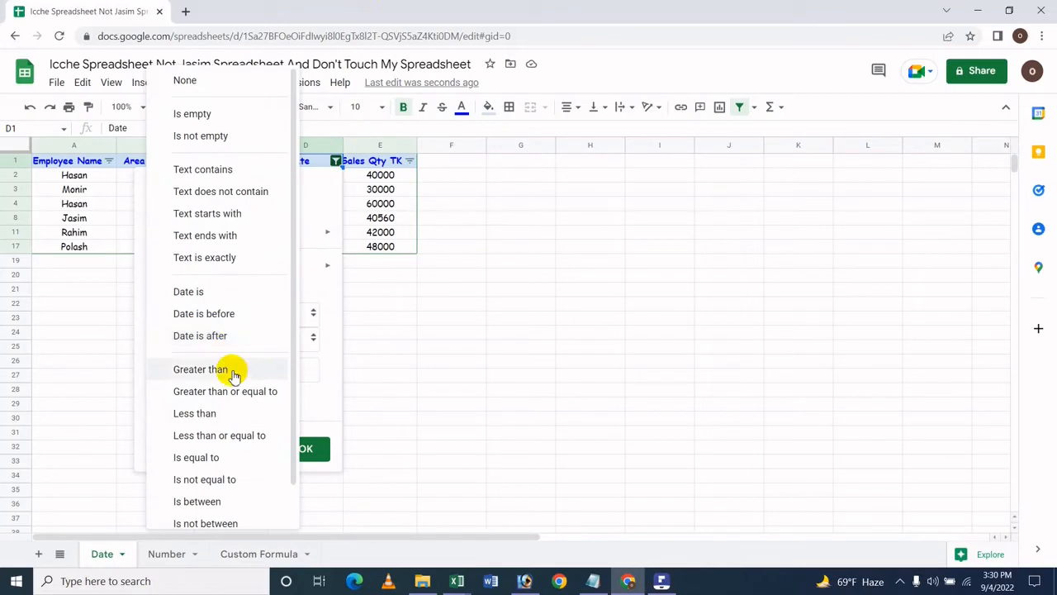
pyautogui.click(242, 338)
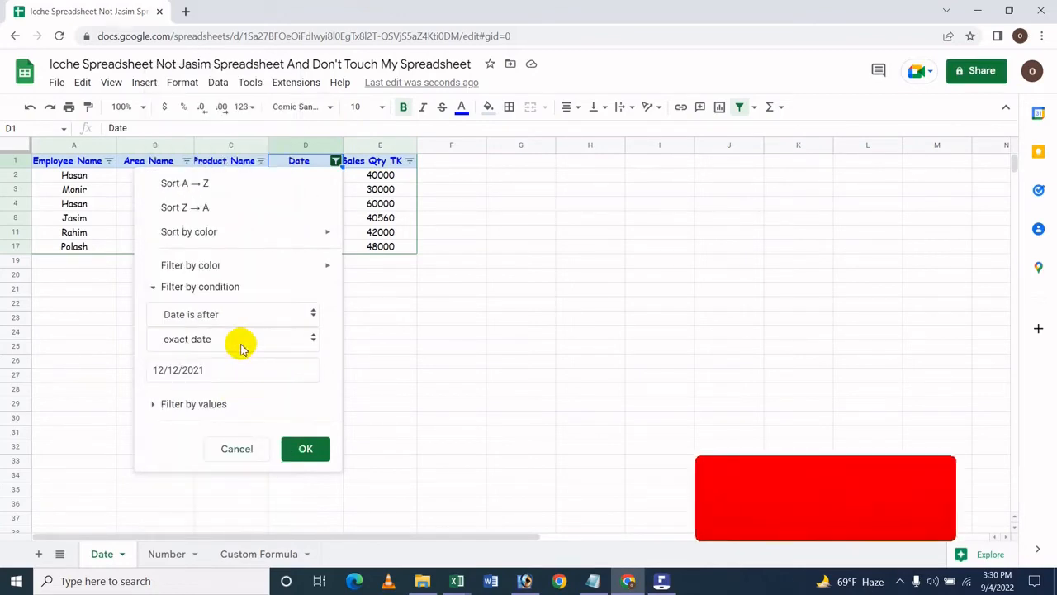
pyautogui.click(224, 339)
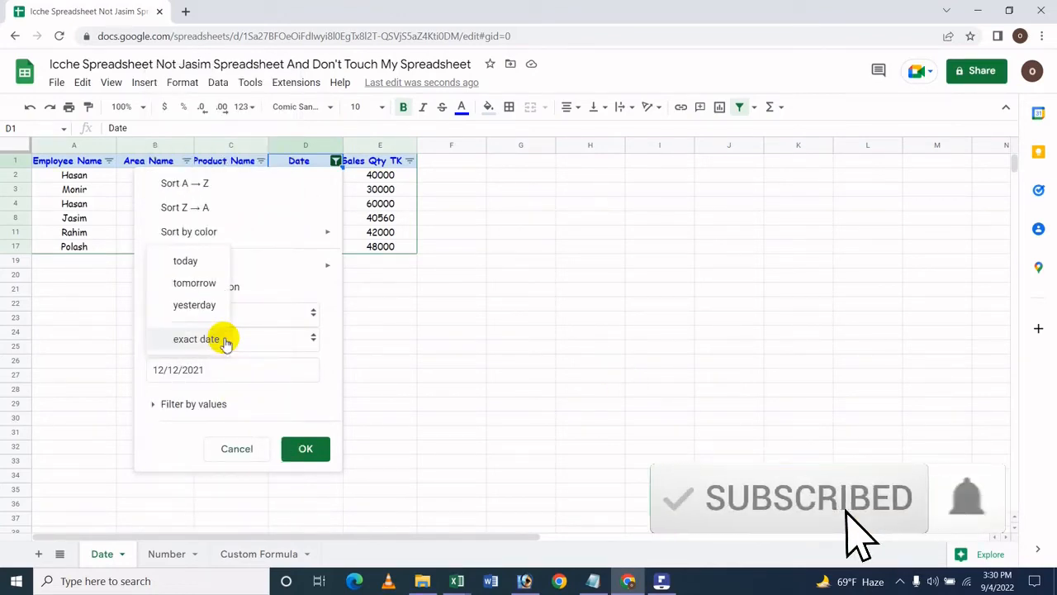
pyautogui.click(194, 263)
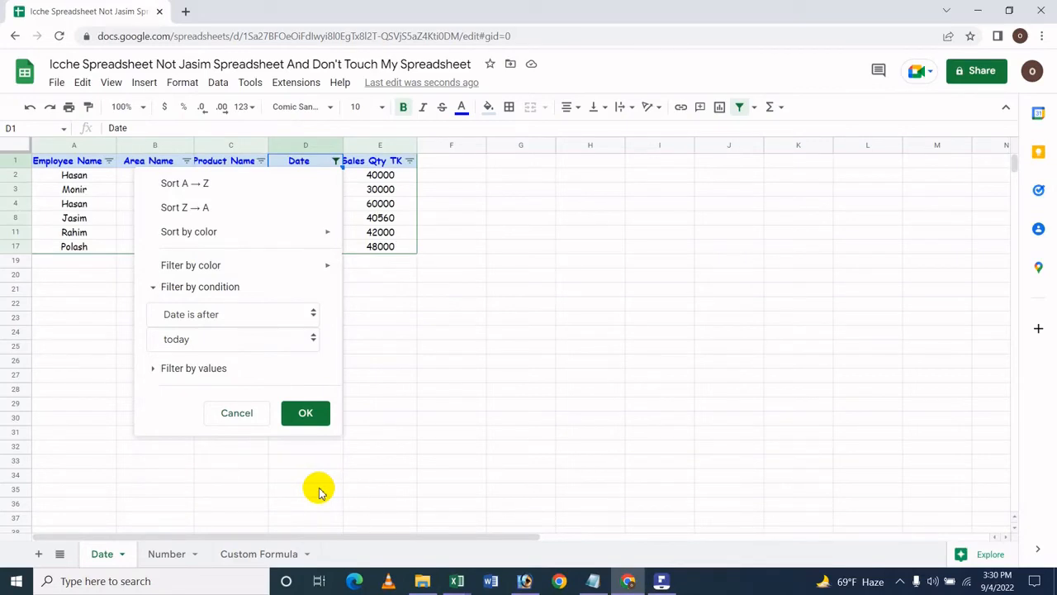
pyautogui.click(309, 422)
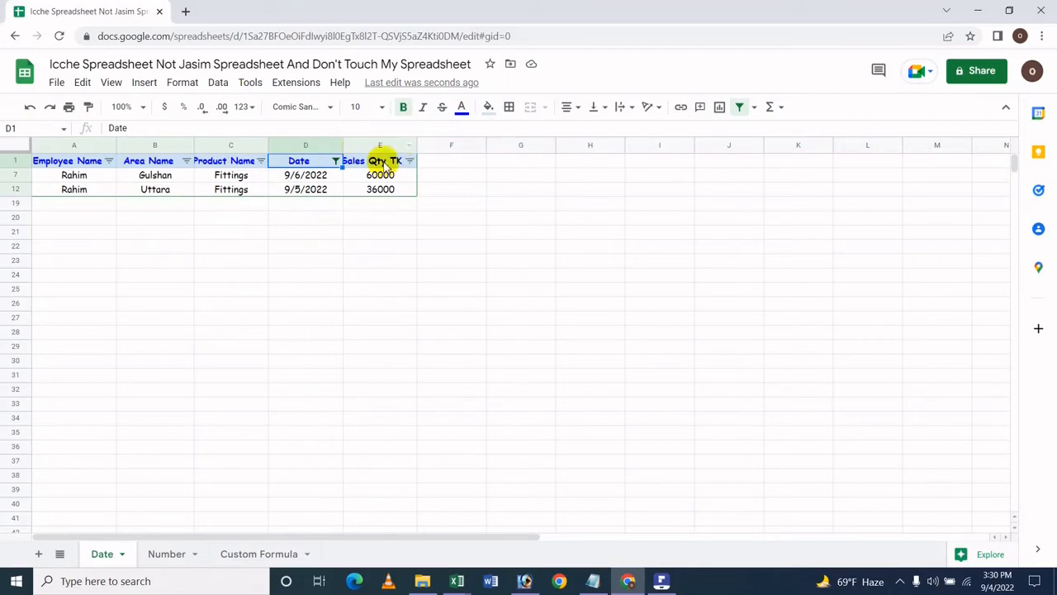
# Step: Change the date-is-after condition to tomorrow and apply it
pyautogui.click(336, 161)
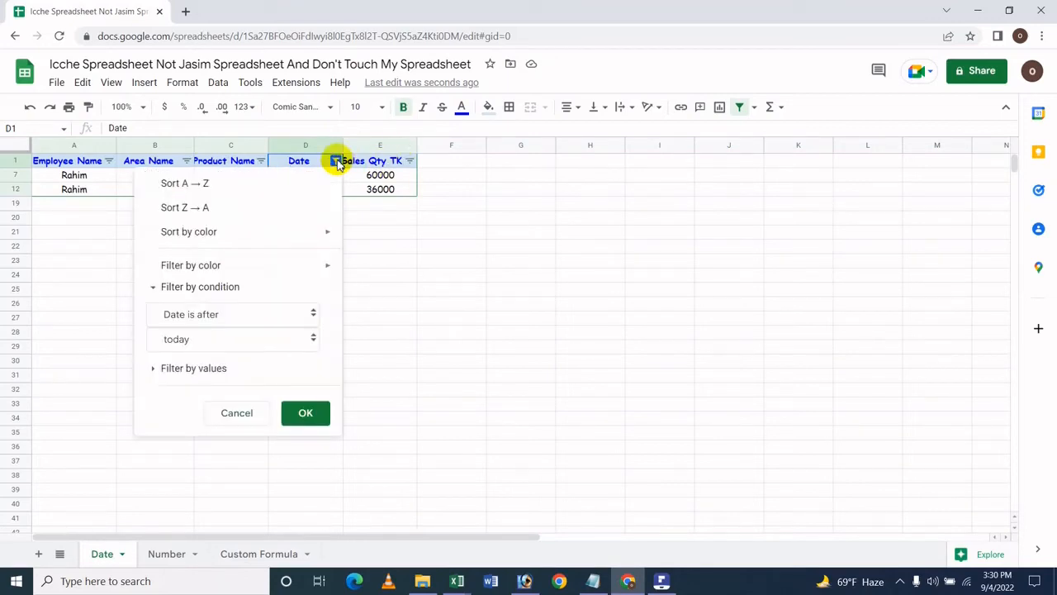
pyautogui.click(234, 340)
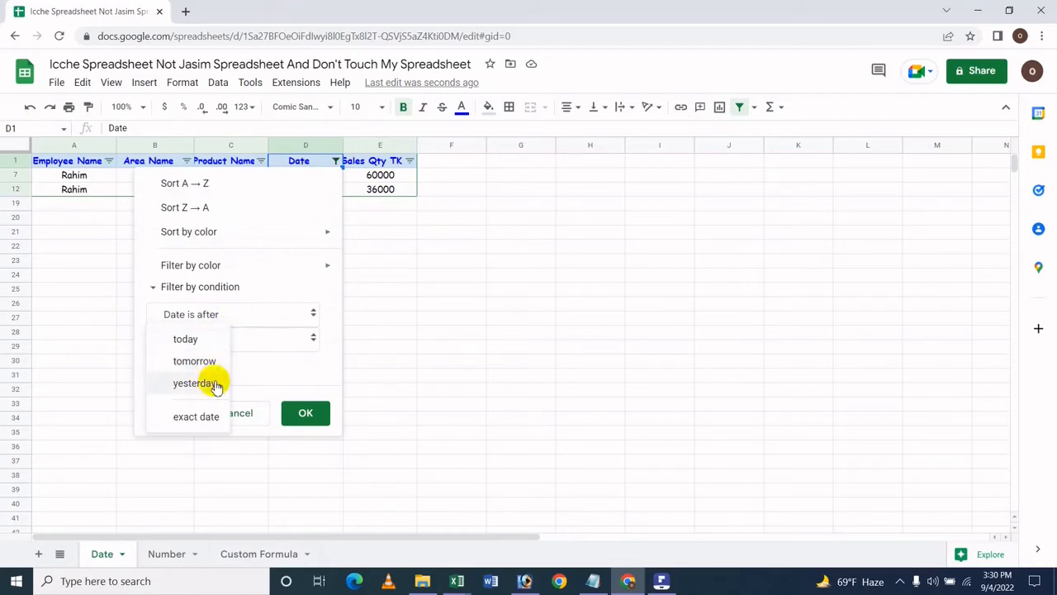
pyautogui.click(206, 361)
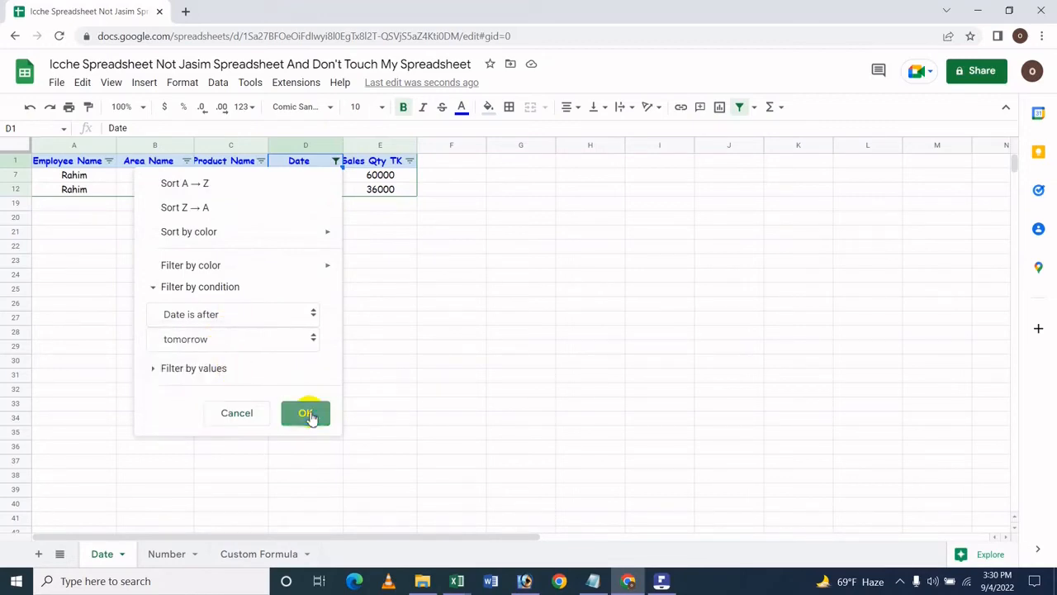
pyautogui.click(312, 414)
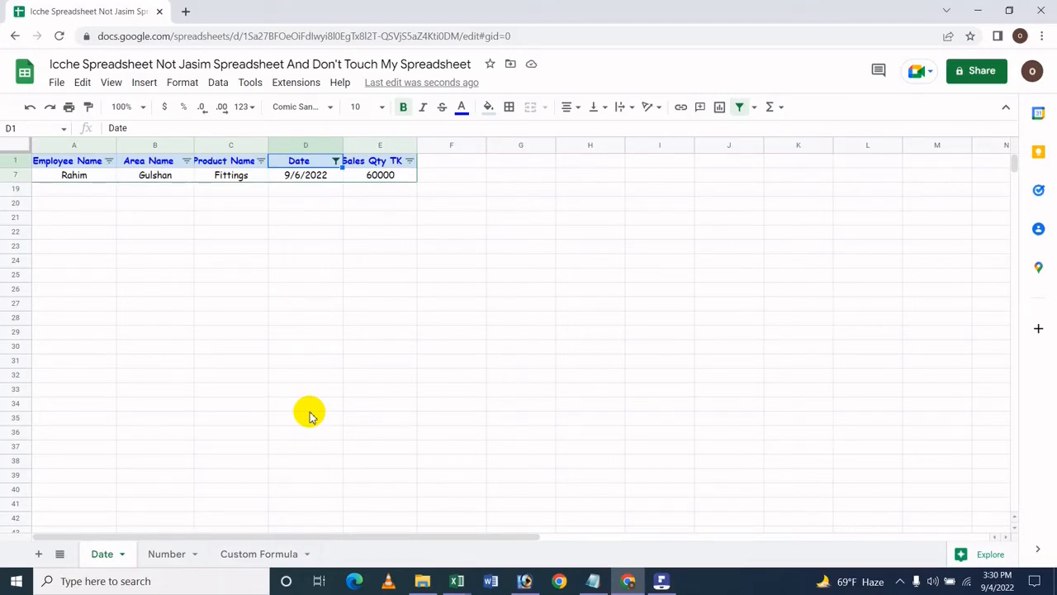
# Step: Change the date-is-after condition to yesterday and apply it
pyautogui.click(310, 411)
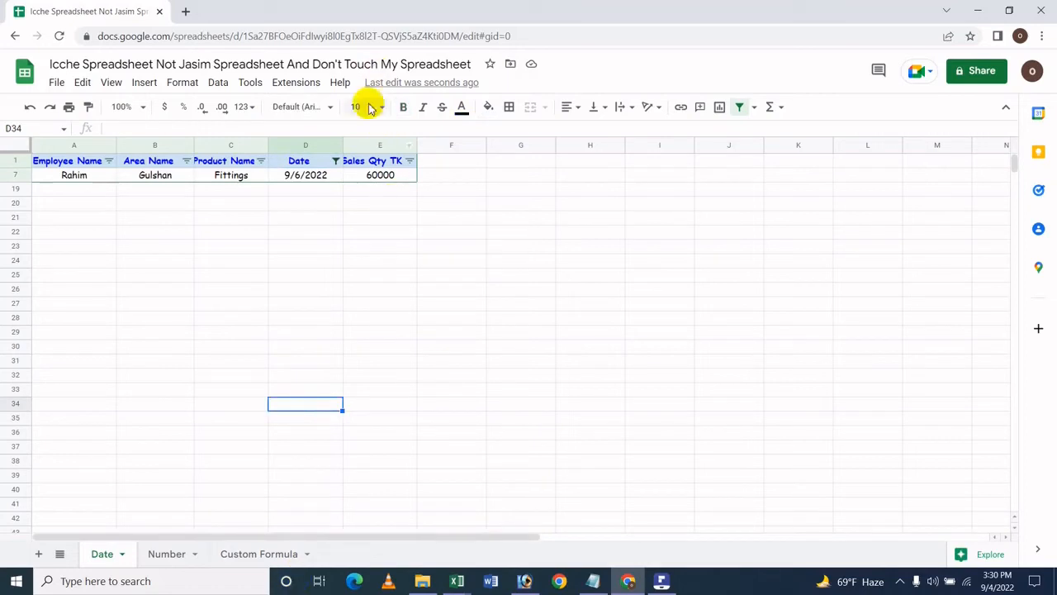
pyautogui.click(336, 163)
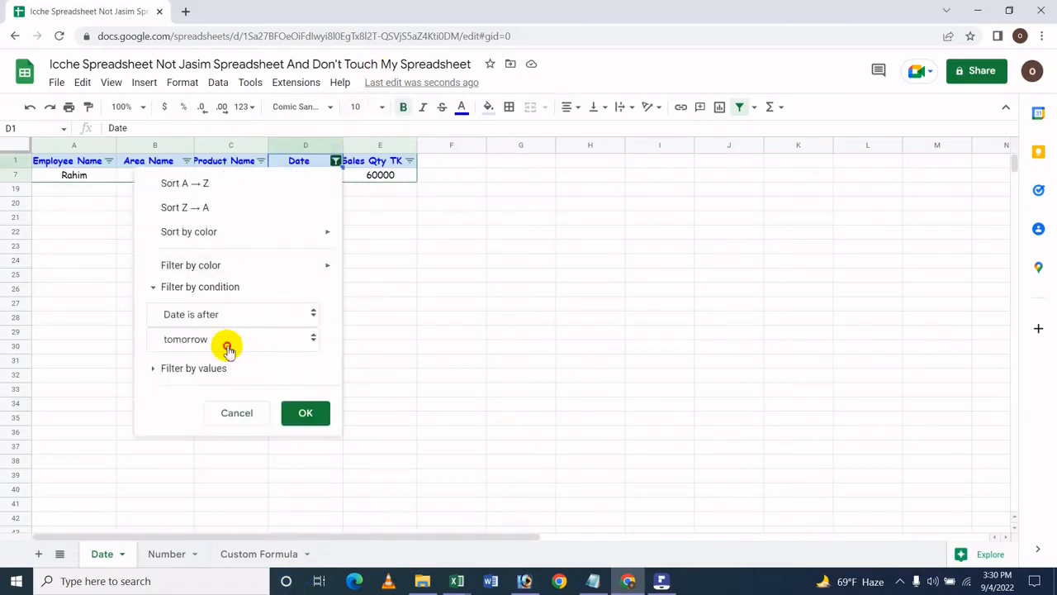
pyautogui.click(233, 339)
pyautogui.click(210, 370)
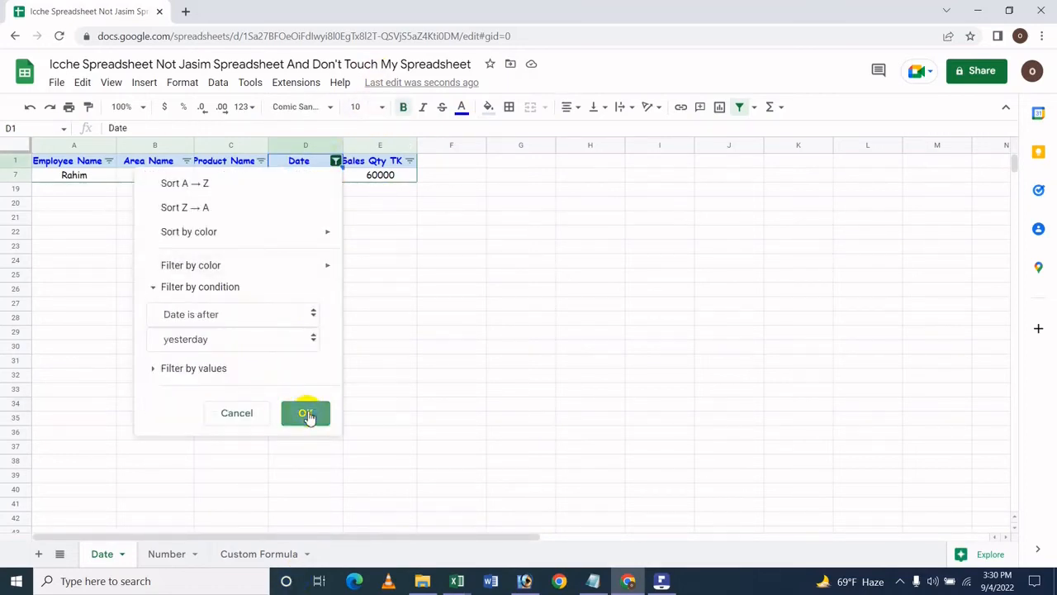
pyautogui.click(305, 413)
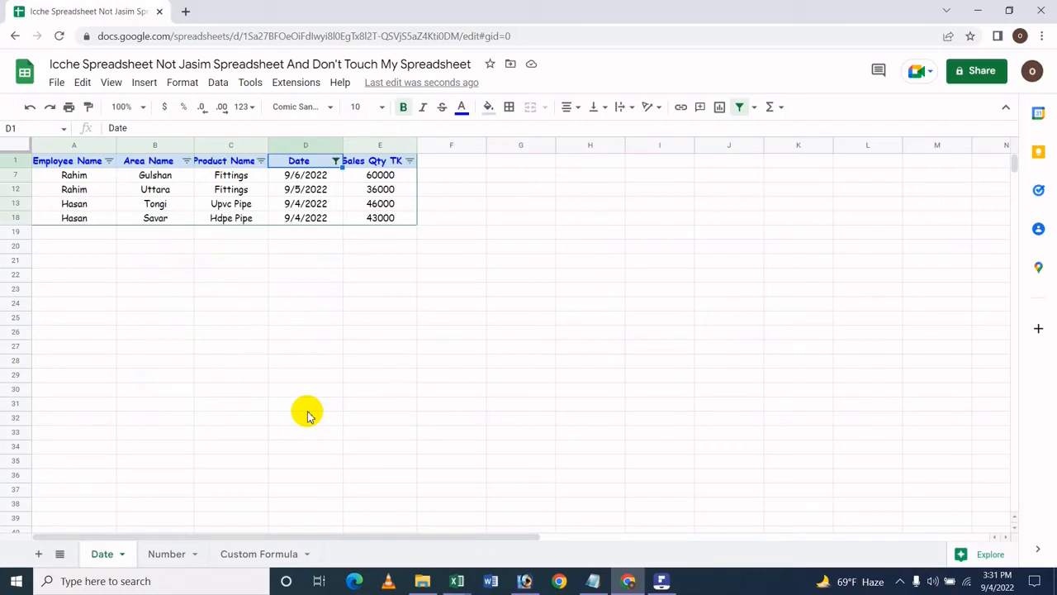
# Step: Change the date-is-after condition to the exact date 12/12/2021 and apply it
pyautogui.click(336, 162)
pyautogui.click(250, 342)
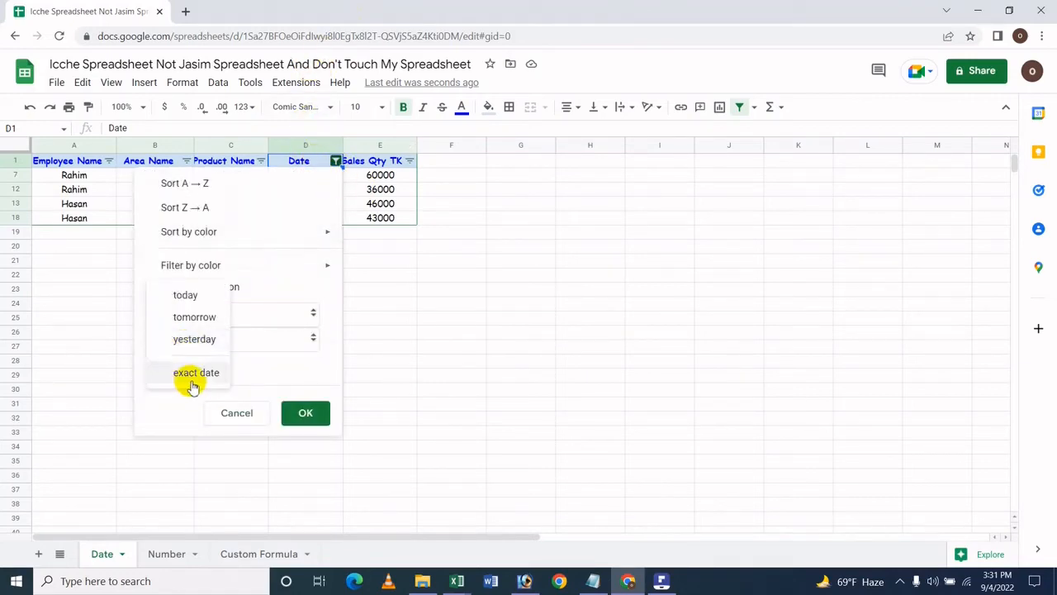
pyautogui.click(191, 383)
pyautogui.click(223, 370)
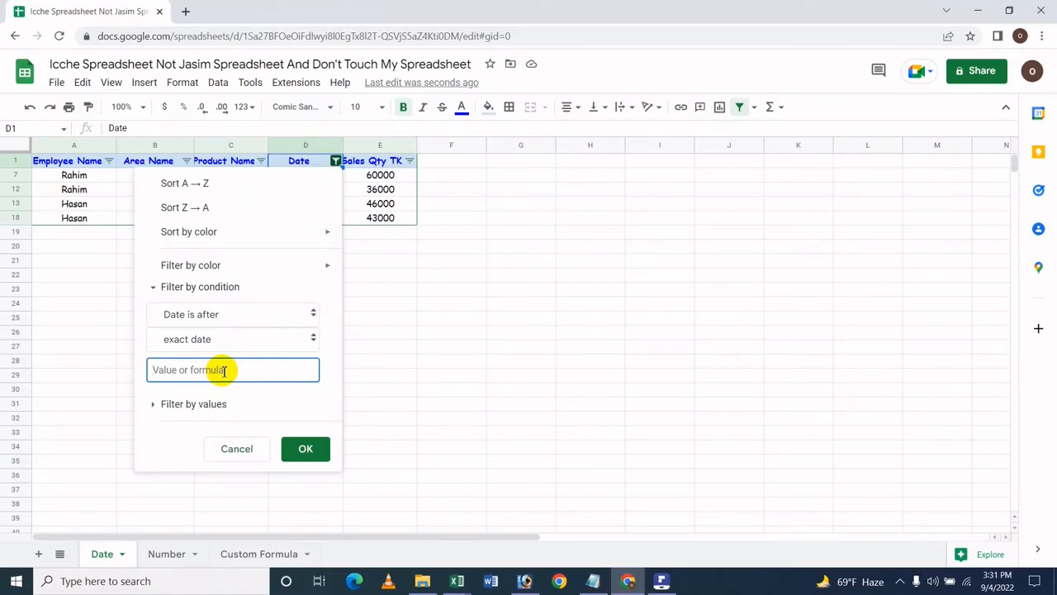
pyautogui.write('12/')
pyautogui.write('12/2021')
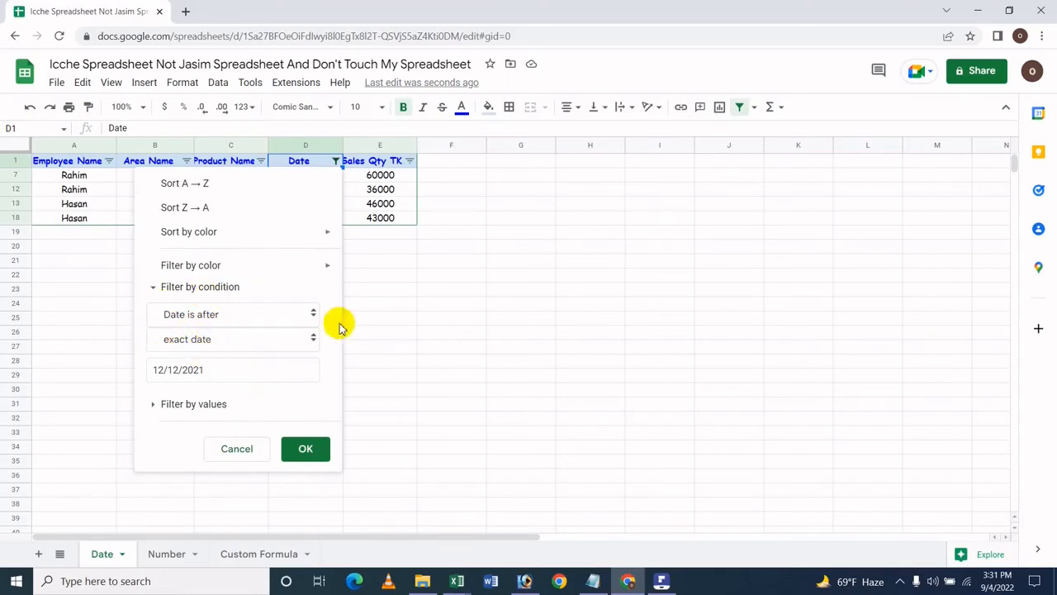
pyautogui.click(306, 448)
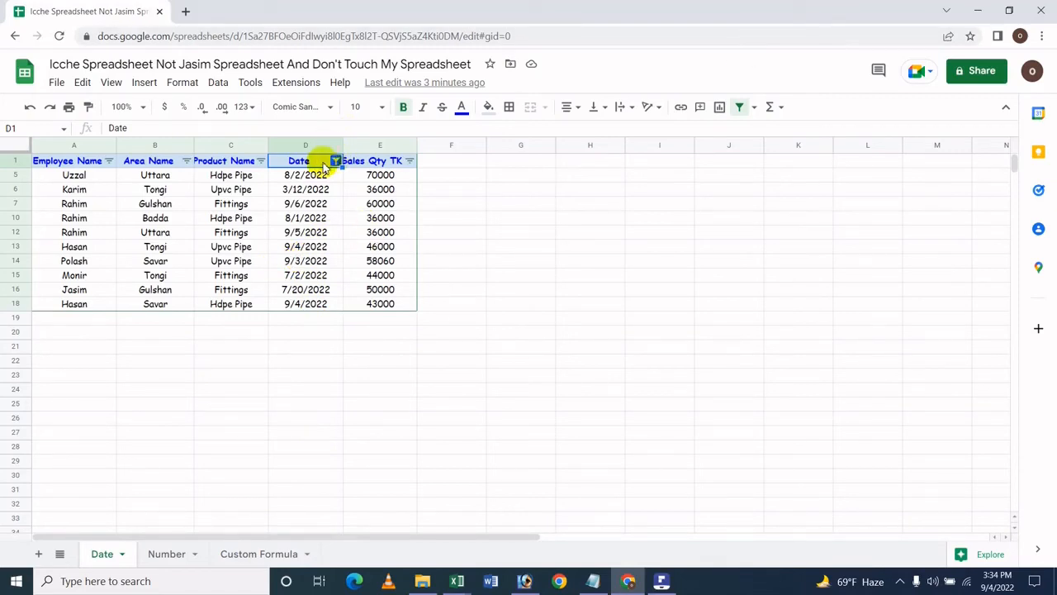
pyautogui.click(336, 161)
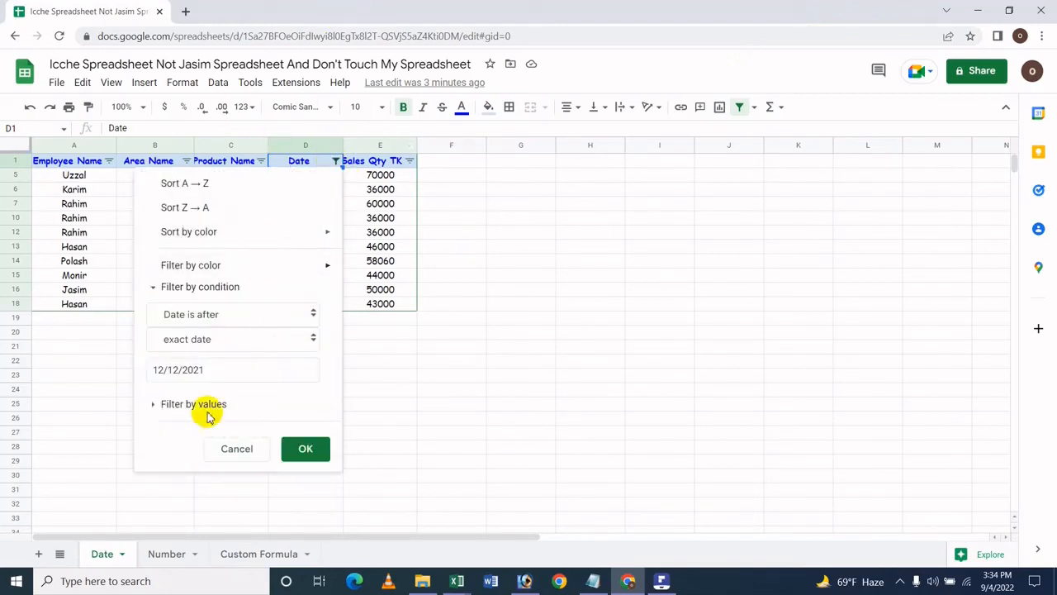
pyautogui.click(185, 518)
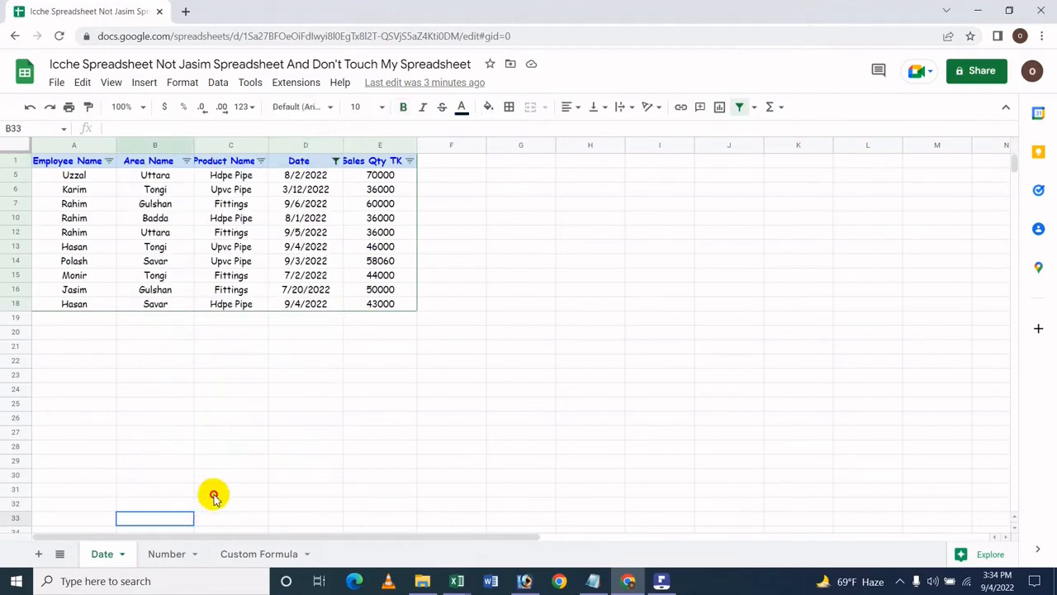
pyautogui.click(502, 278)
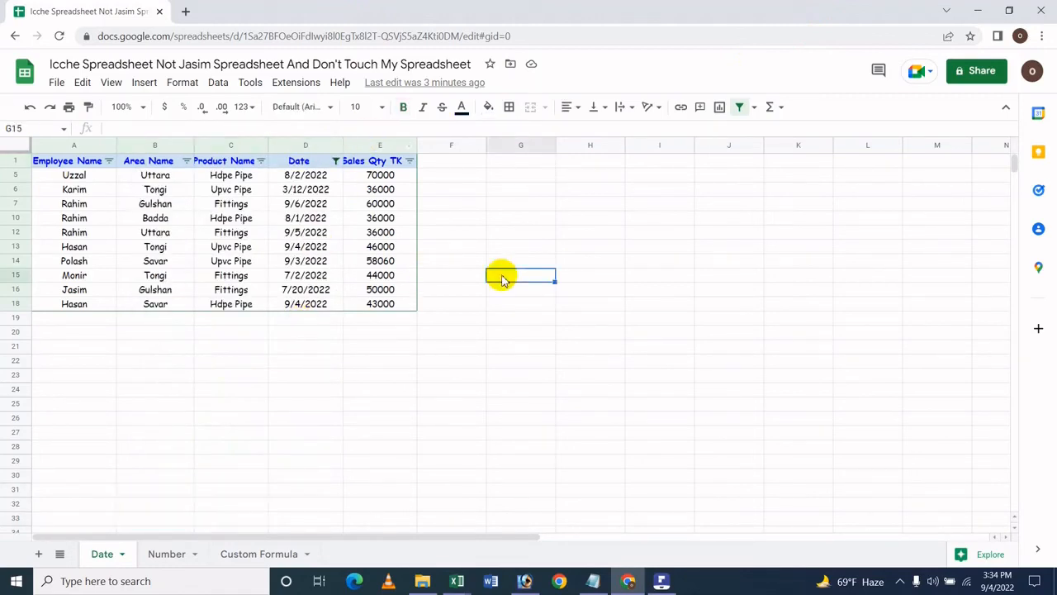
pyautogui.click(420, 207)
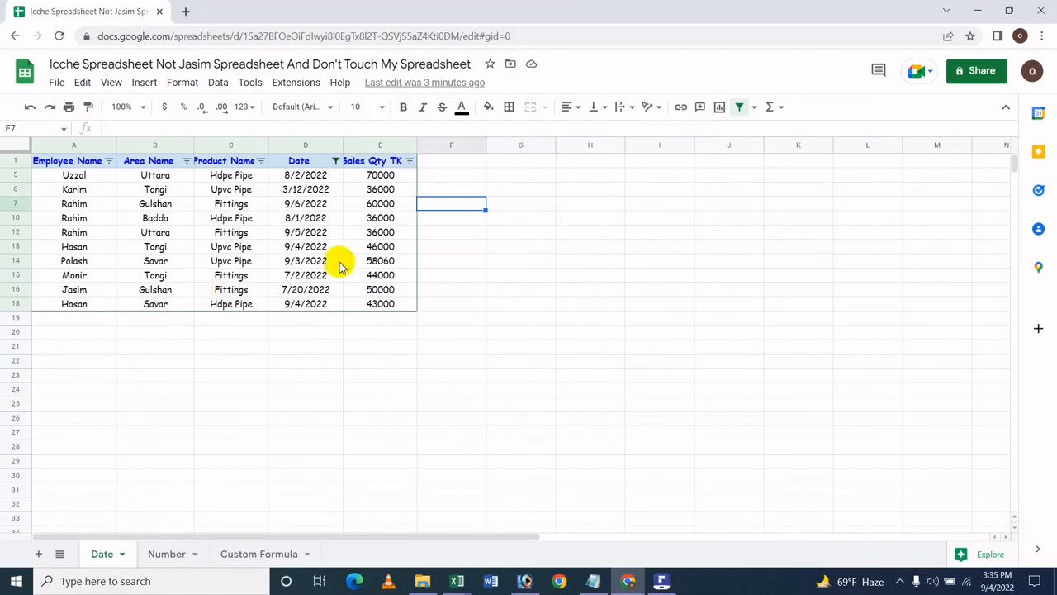
pyautogui.click(472, 247)
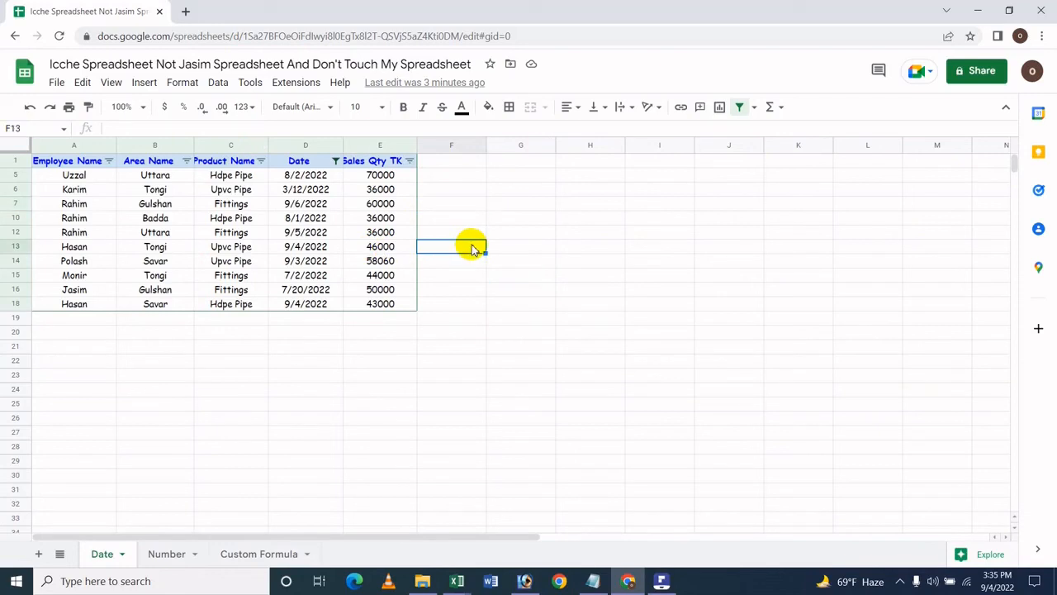
# Step: Remove the filter from the sheet and switch to PDFelement showing the tutorial title page
pyautogui.click(219, 89)
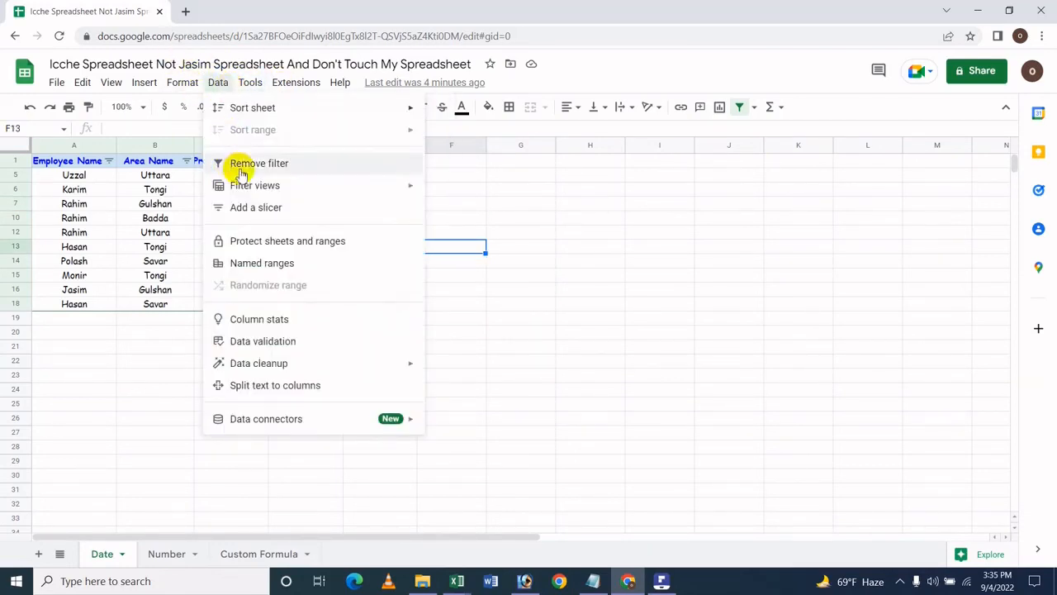
pyautogui.moveTo(239, 189)
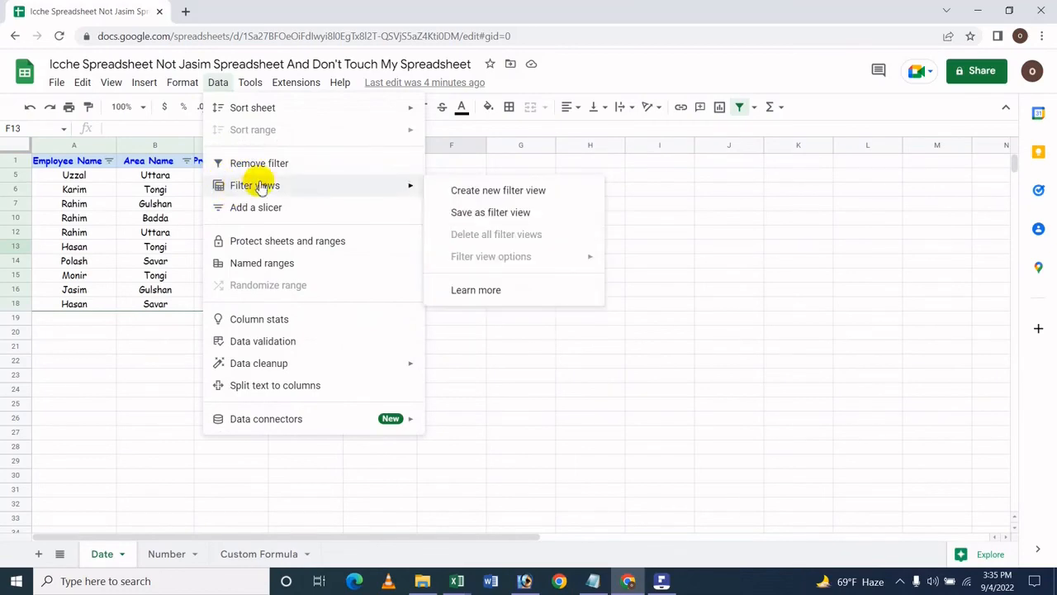
pyautogui.click(289, 171)
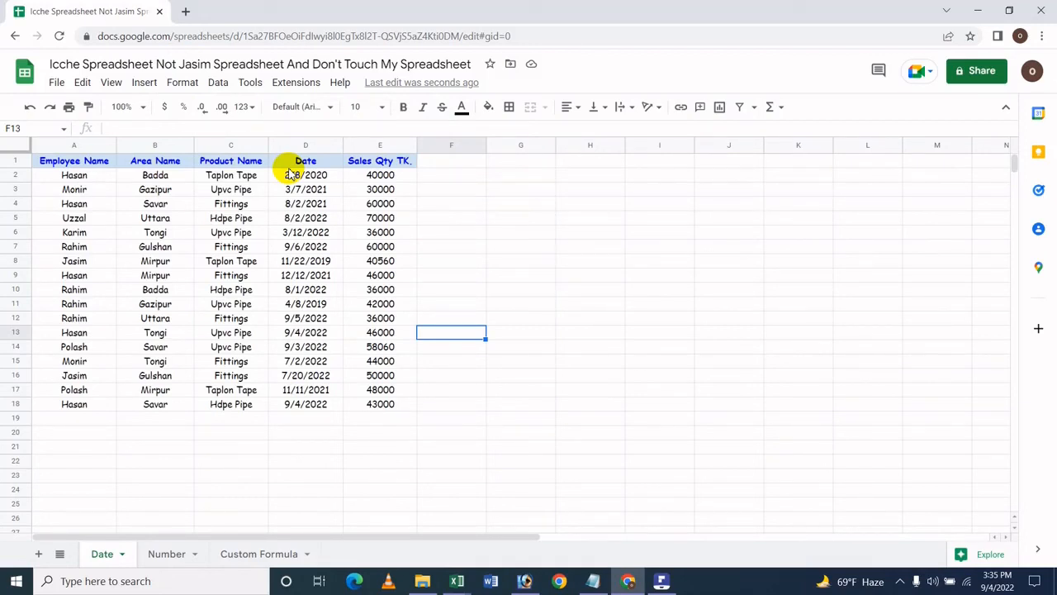
pyautogui.click(661, 581)
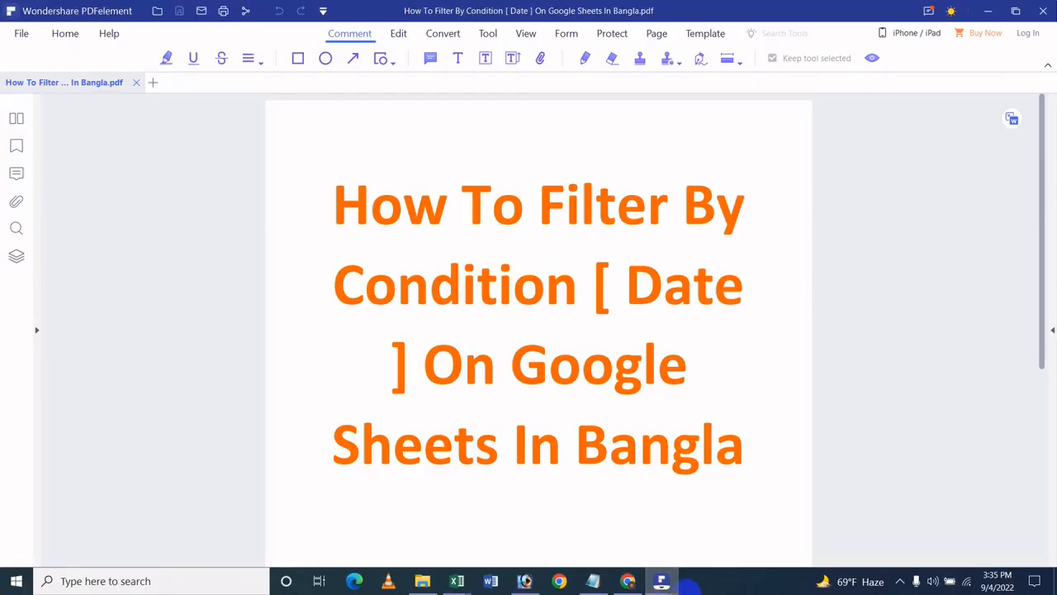